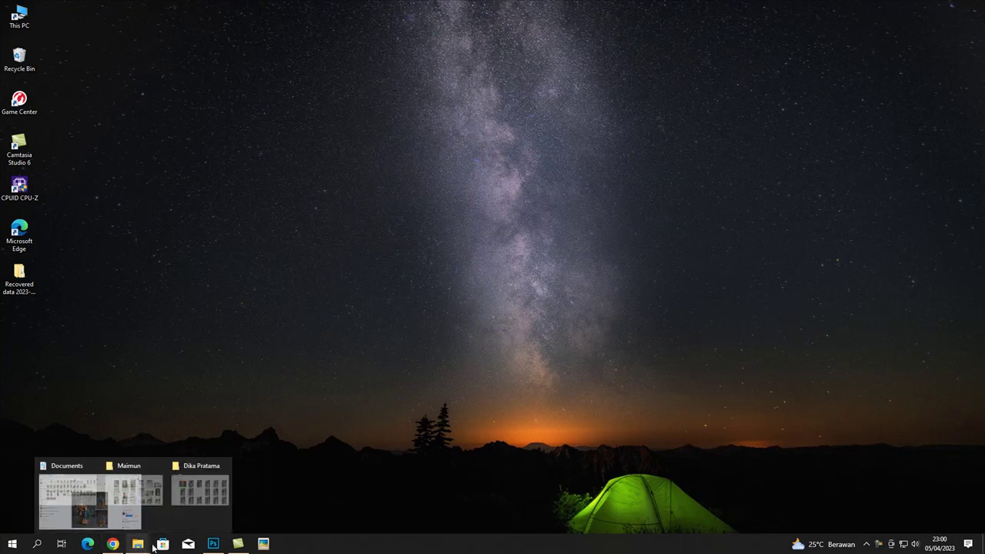
Switch to the IMG_0691.JPG photo and duplicate its Background as Layer 1.
click(210, 545)
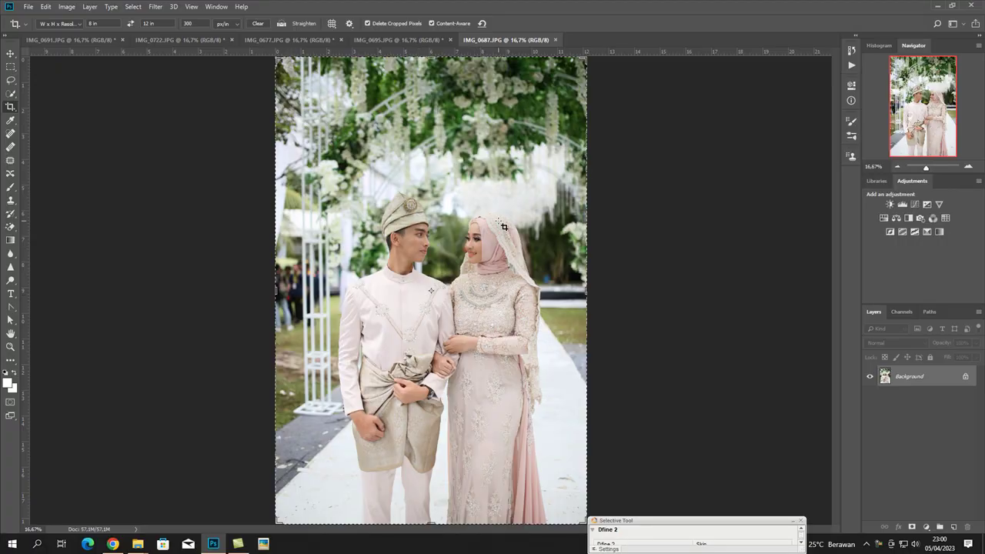
click(73, 39)
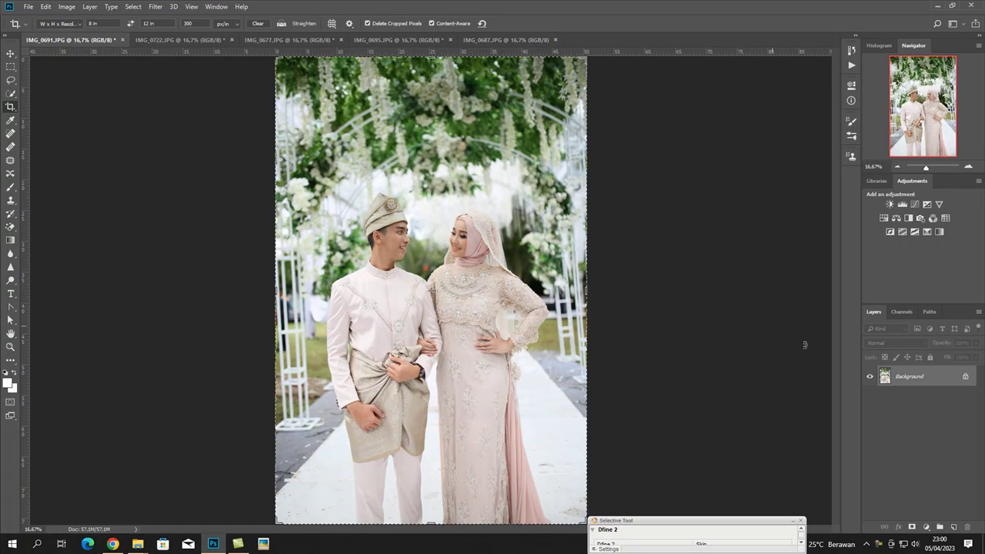
key(ctrl+j)
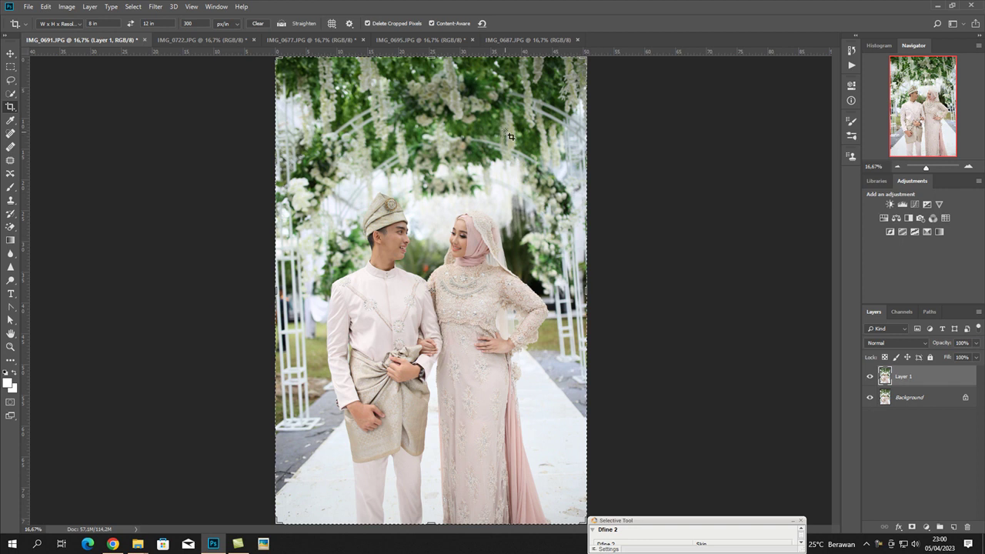
Rotate IMG_0691 about 0.7° and tighten the 8 × 12 in portrait crop from the top.
click(510, 108)
drag(606, 66, 608, 69)
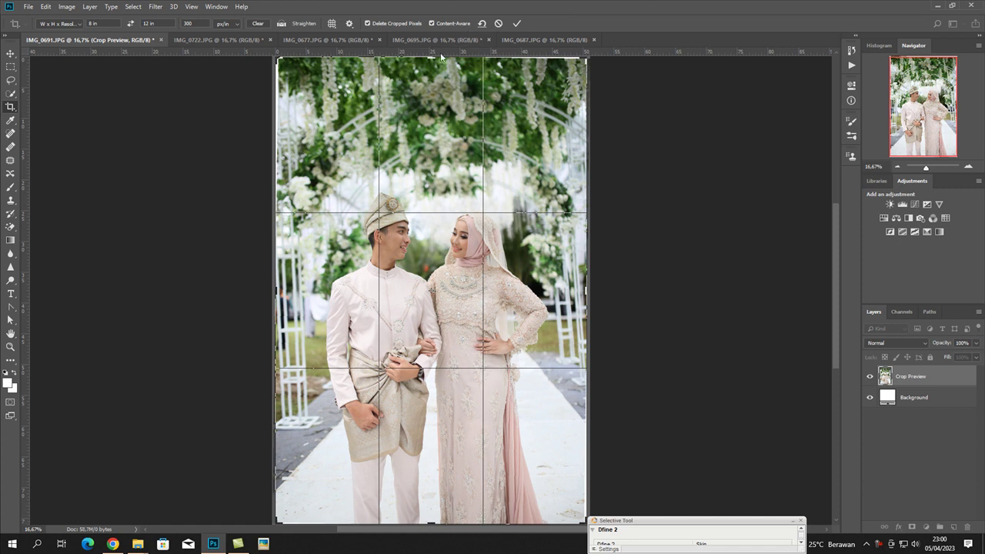
drag(431, 58, 438, 83)
key(ctrl+r)
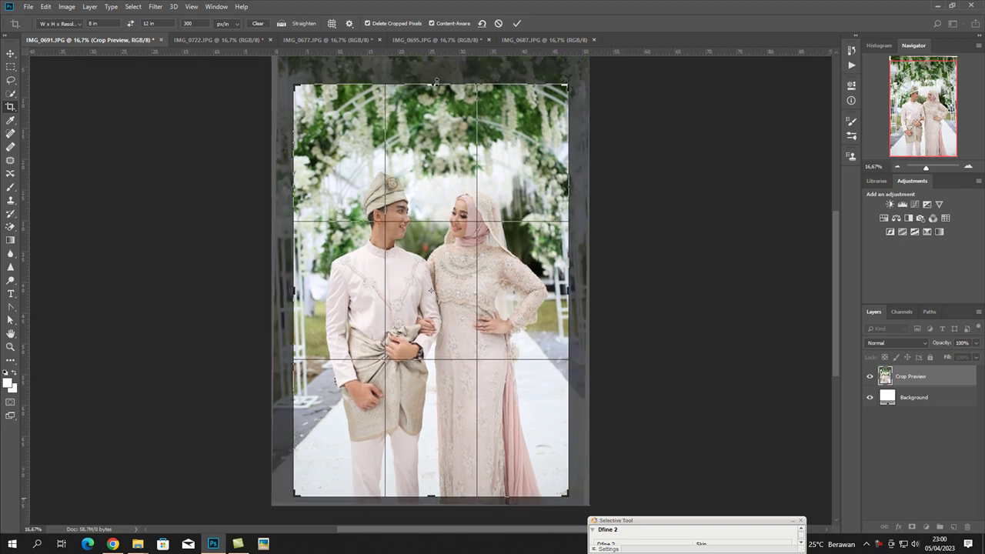
click(516, 25)
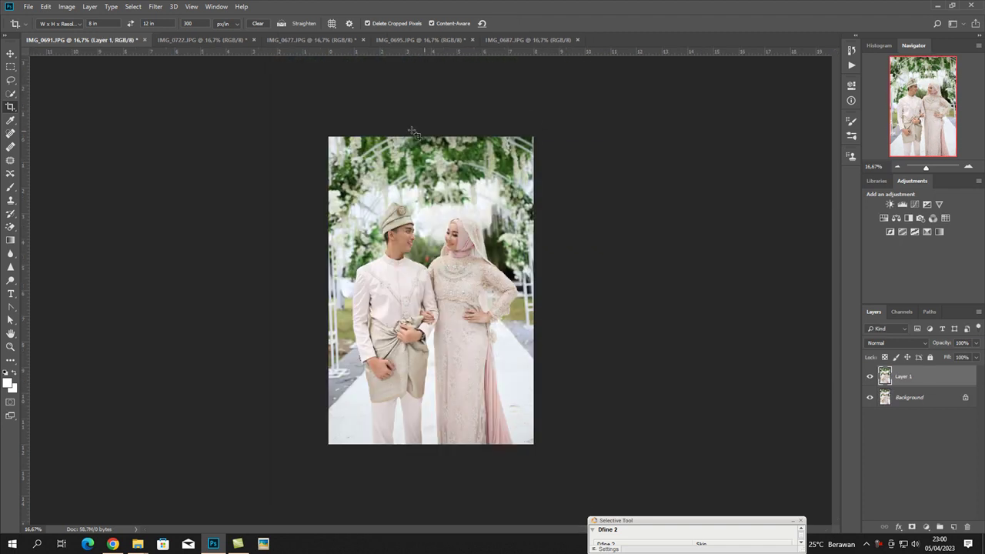
key(ctrl+plus)
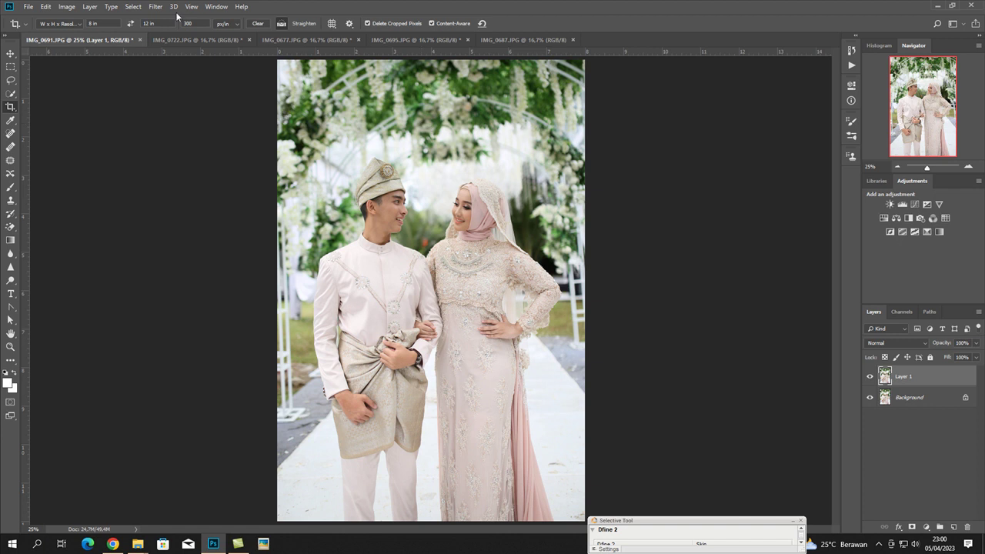
click(155, 7)
Load the bbl bening.xmp preset in the Camera Raw Filter.
click(188, 70)
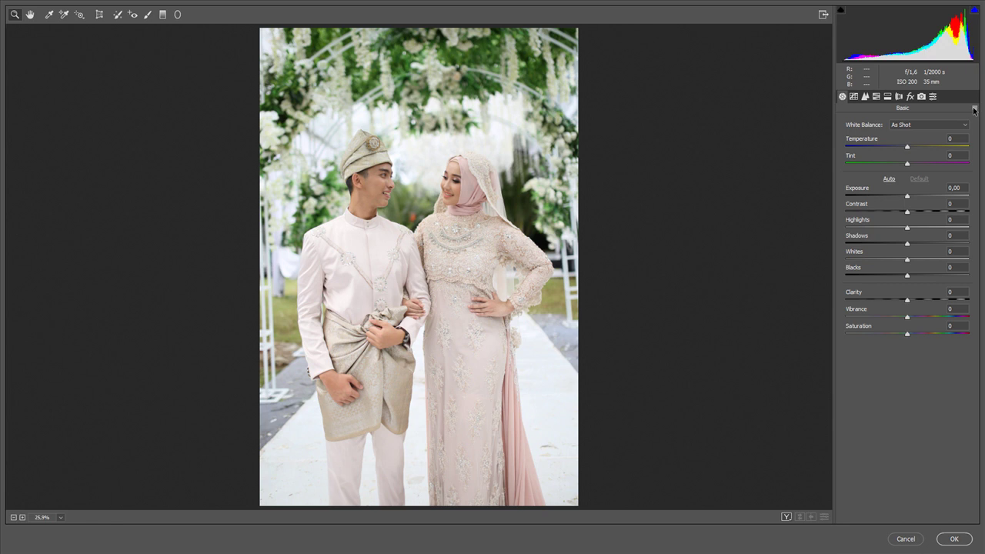
click(973, 110)
click(924, 192)
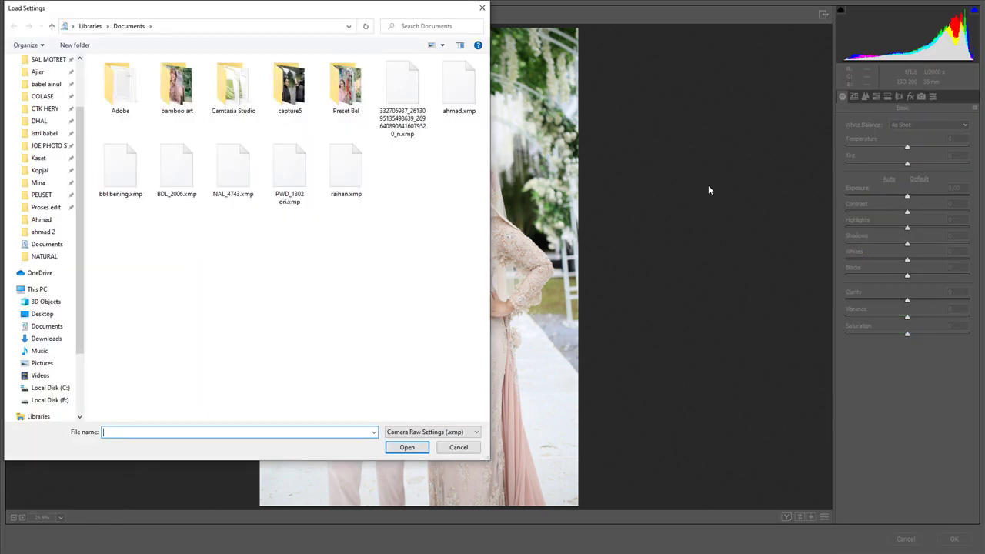
click(130, 174)
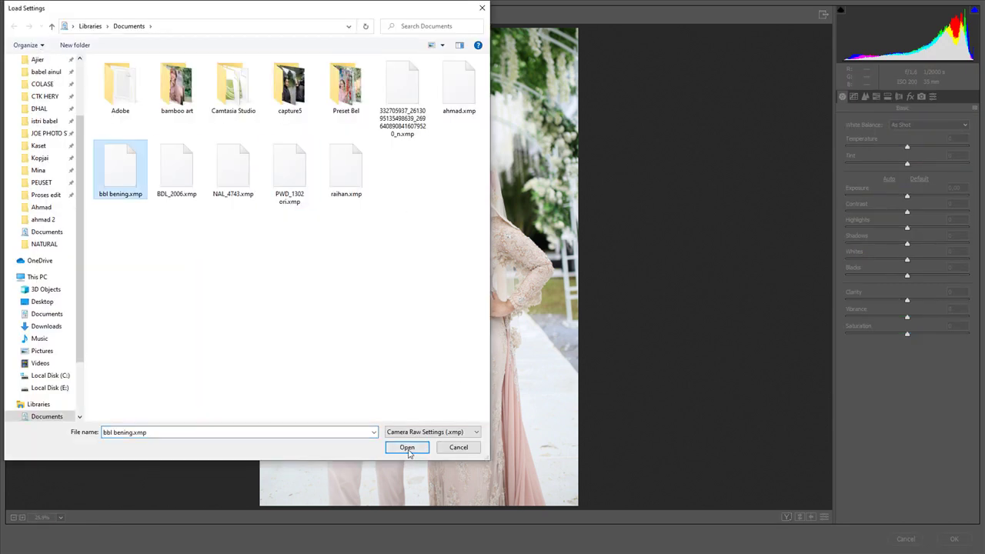
click(407, 448)
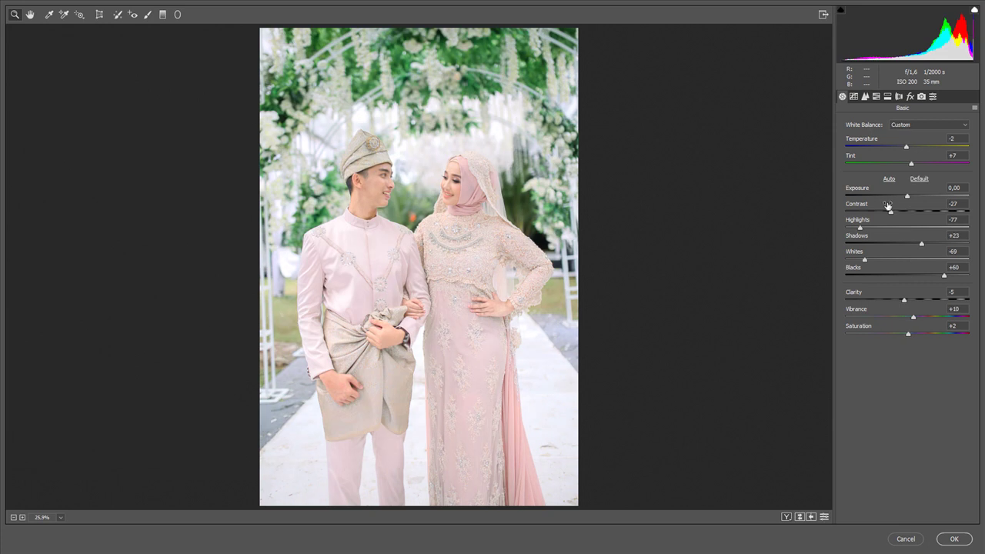
Set Contrast to -23 and compare before/after views of the couple's faces.
drag(891, 214, 892, 215)
key(q)
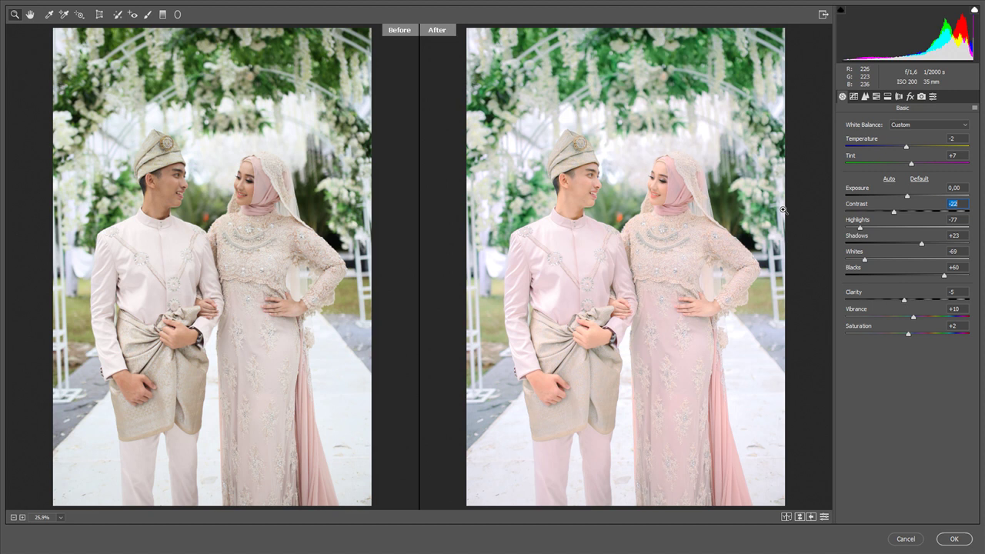
click(783, 210)
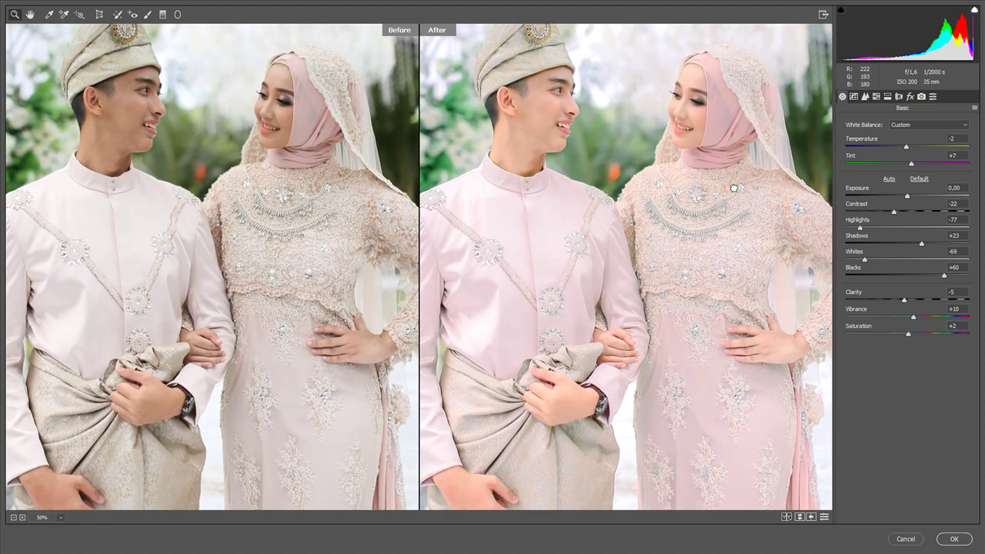
drag(732, 187, 759, 221)
key(ctrl+minus)
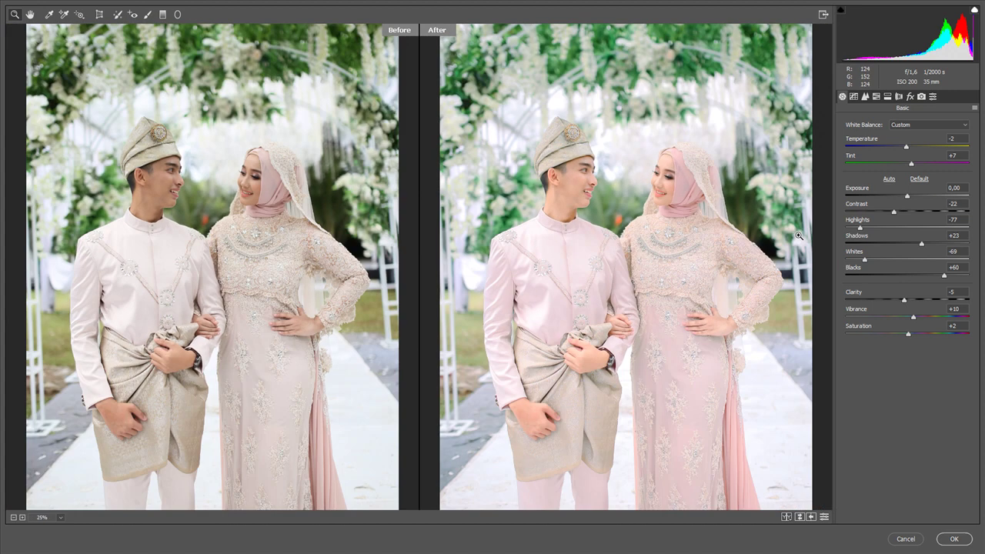
key(ctrl+minus)
key(q)
key(q)
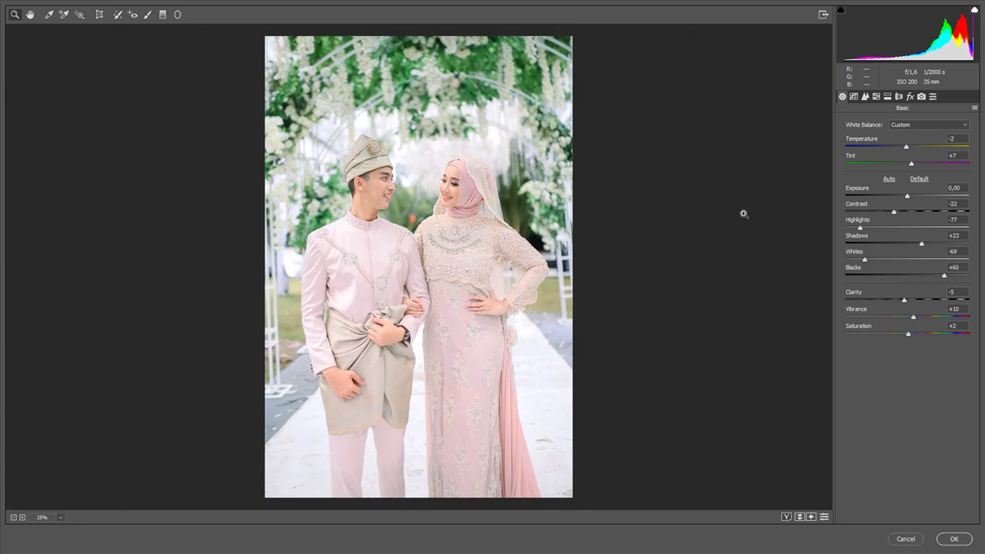
Set Whites -56, Blacks +51, Contrast -16, Clarity +3 and ease Tint to +2.
drag(869, 259, 877, 260)
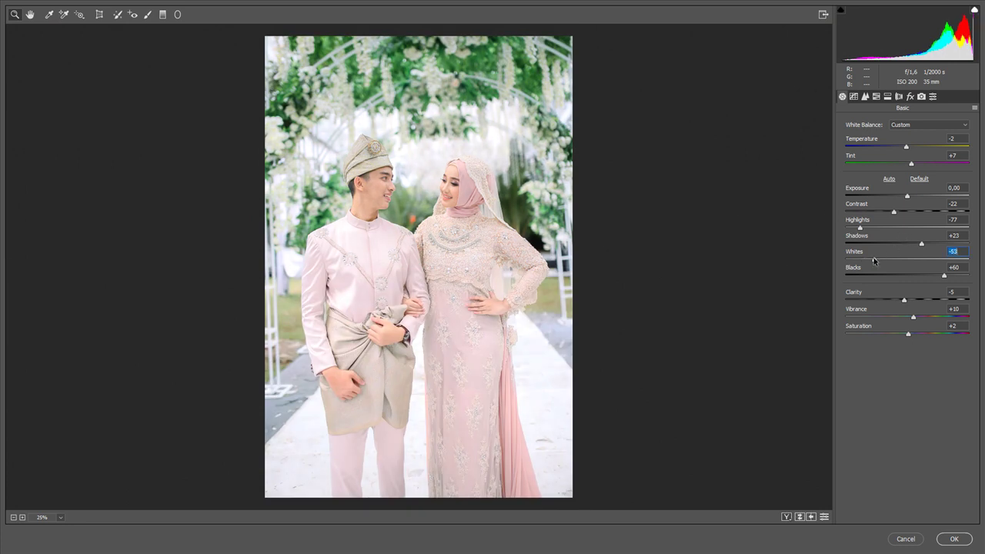
drag(943, 276, 937, 275)
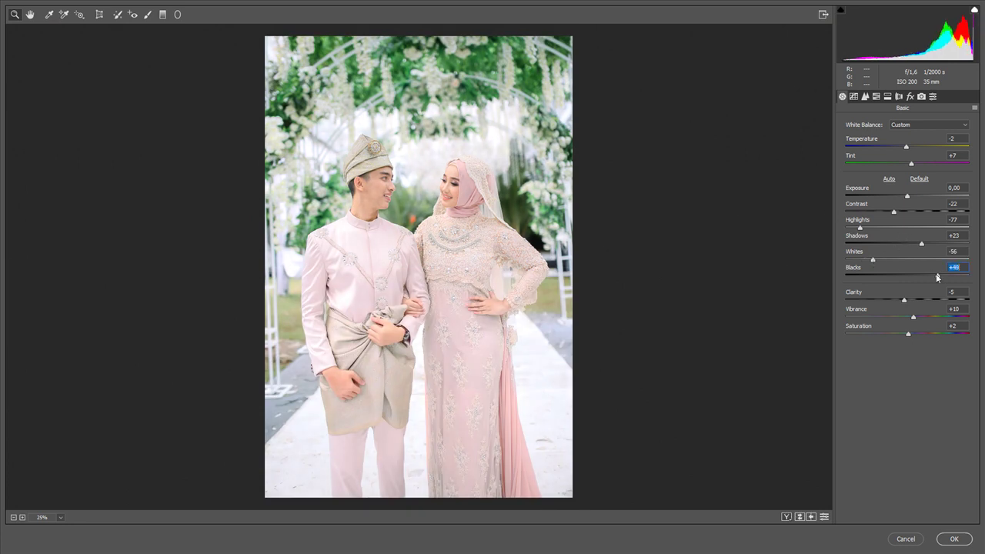
click(895, 213)
drag(895, 213, 899, 214)
drag(904, 300, 910, 302)
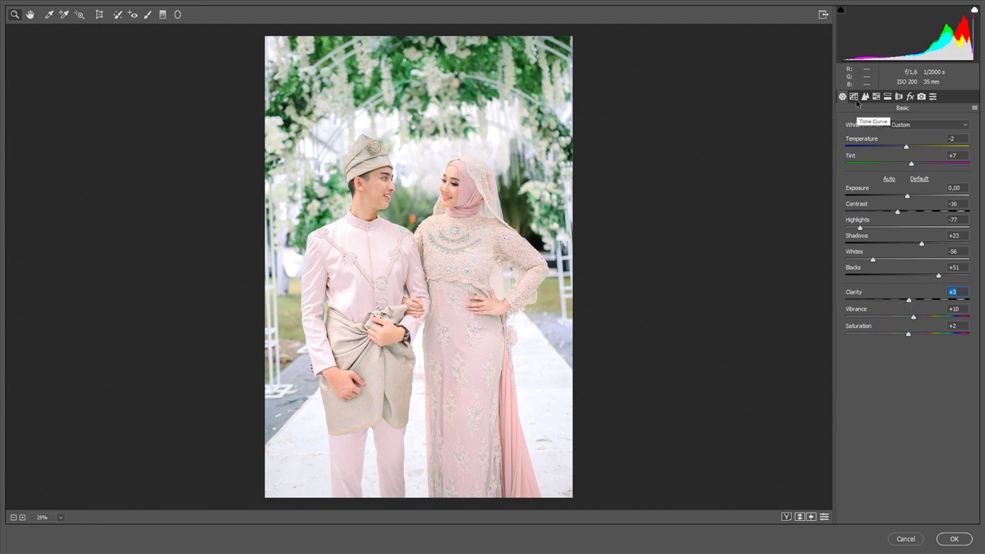
drag(912, 163, 907, 165)
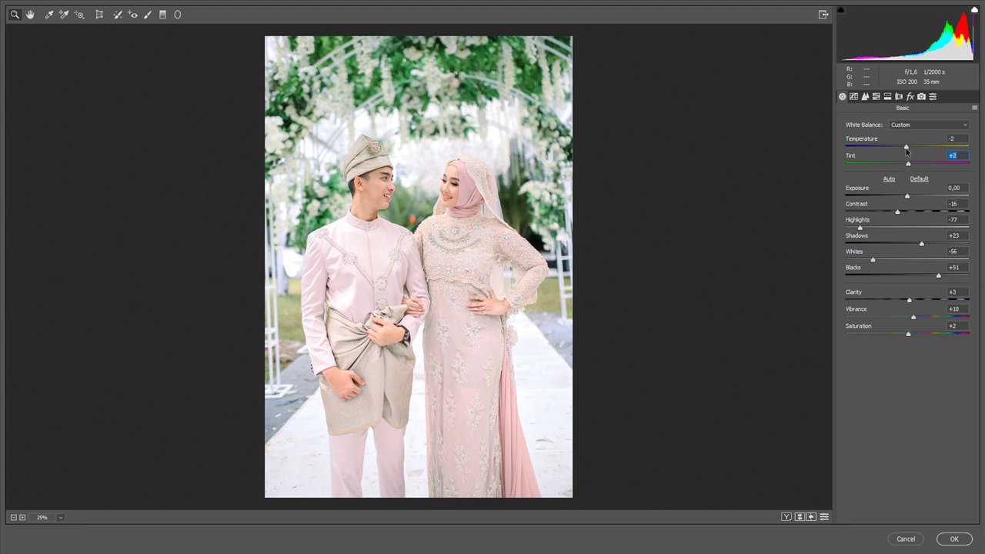
Set the tone curve to Lights -13, Darks +18 and Shadows -23.
click(853, 98)
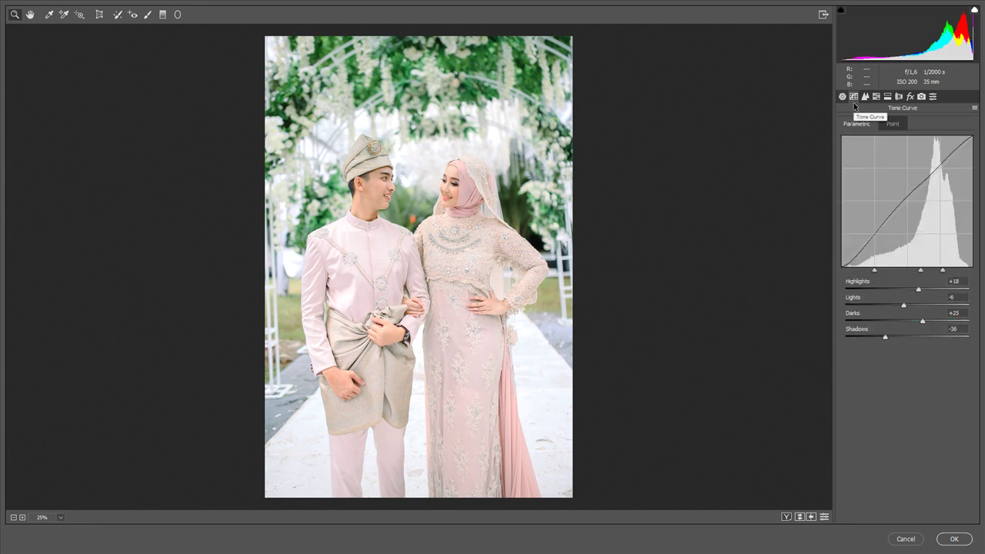
drag(905, 306, 922, 289)
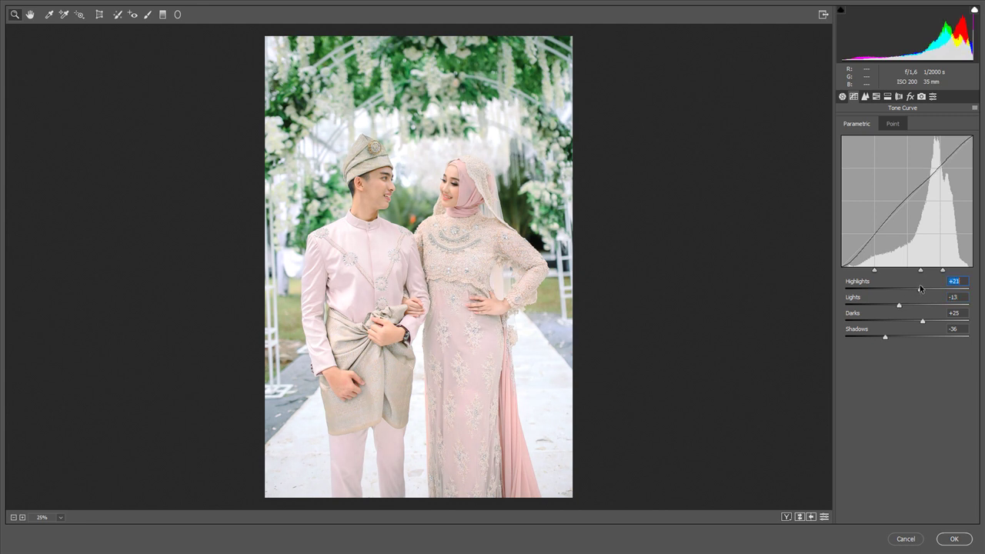
drag(923, 321, 917, 321)
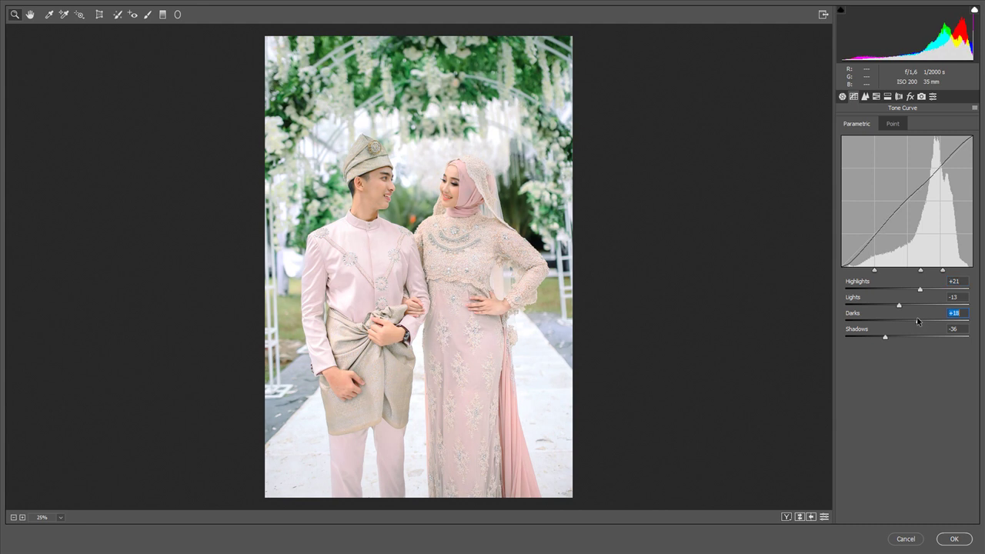
drag(885, 337, 892, 337)
Set sharpening Masking to 3 and Detail to 39.
click(865, 96)
drag(858, 189, 849, 189)
click(893, 173)
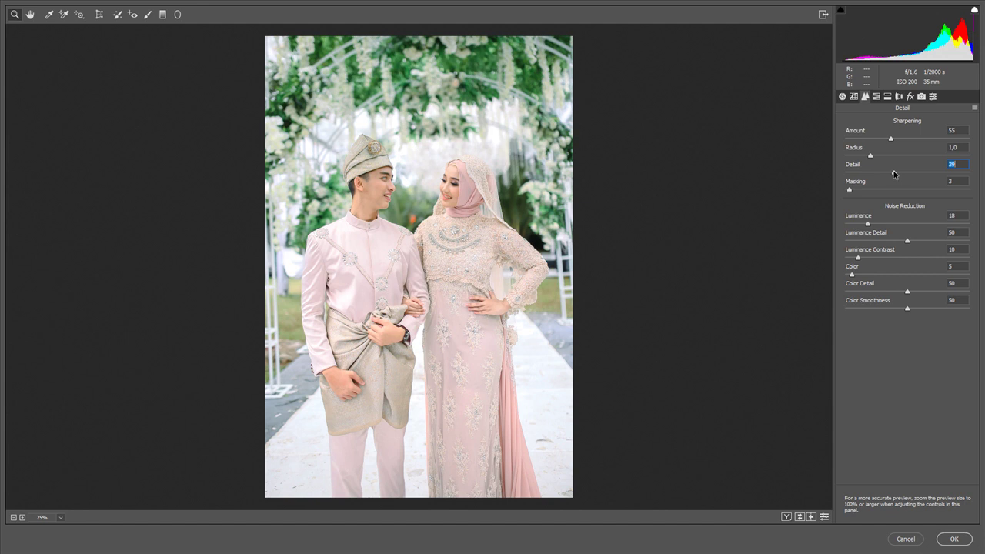
Set sharpening Amount 56, raise Yellows saturation, Blues saturation -33, Oranges luminance +36.
click(892, 138)
click(875, 97)
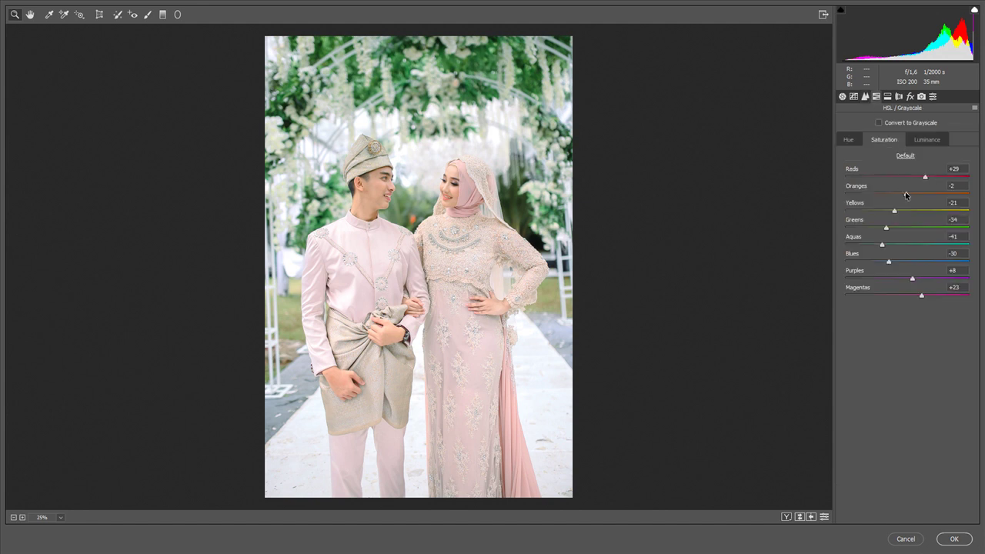
click(895, 210)
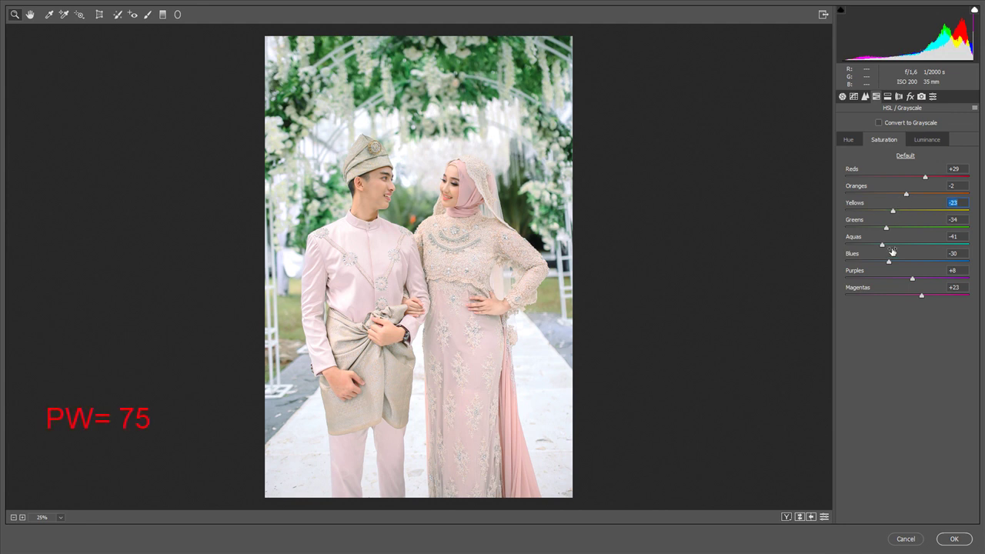
click(888, 260)
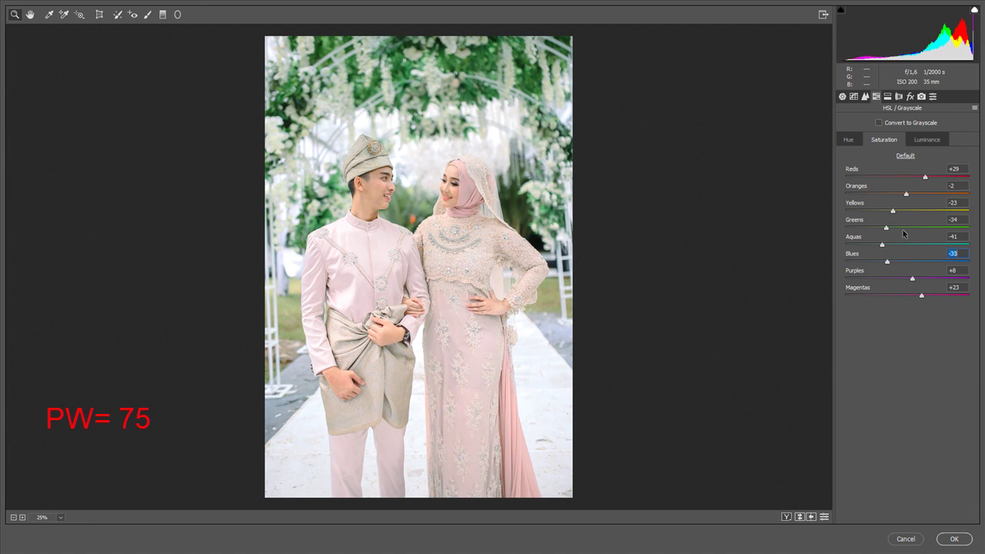
click(926, 139)
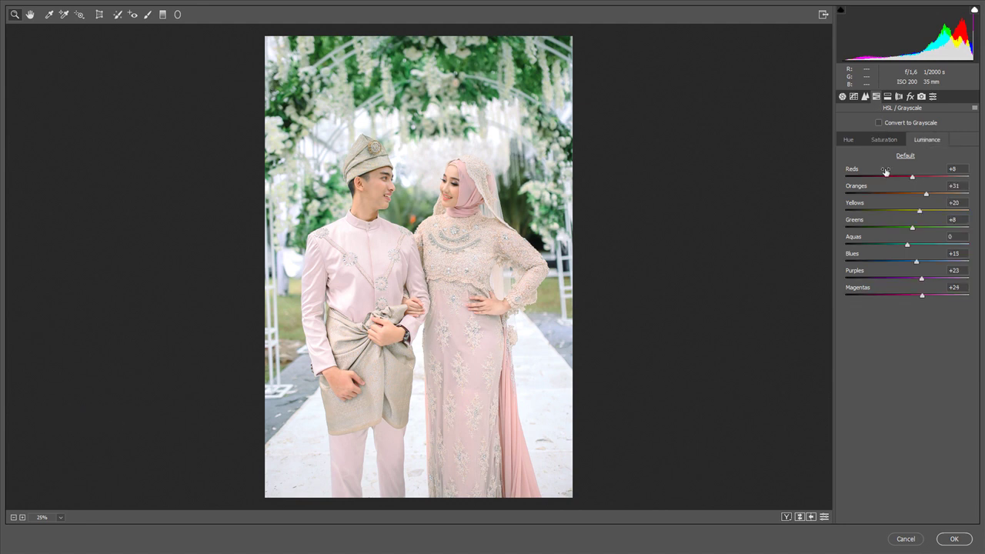
drag(926, 196, 931, 196)
Add Dehaze +5 and commit the Camera Raw grade to Layer 1.
click(887, 96)
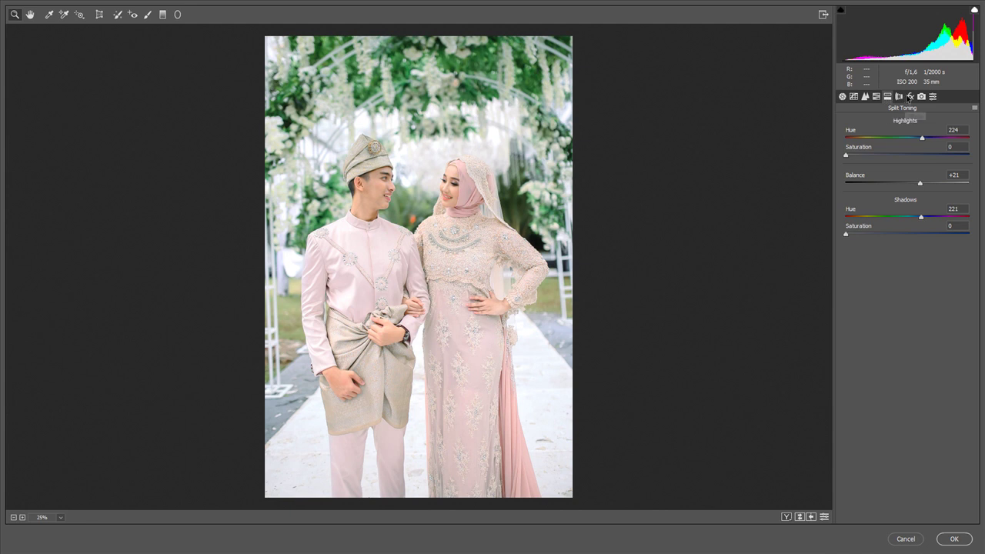
click(909, 96)
drag(908, 140, 911, 141)
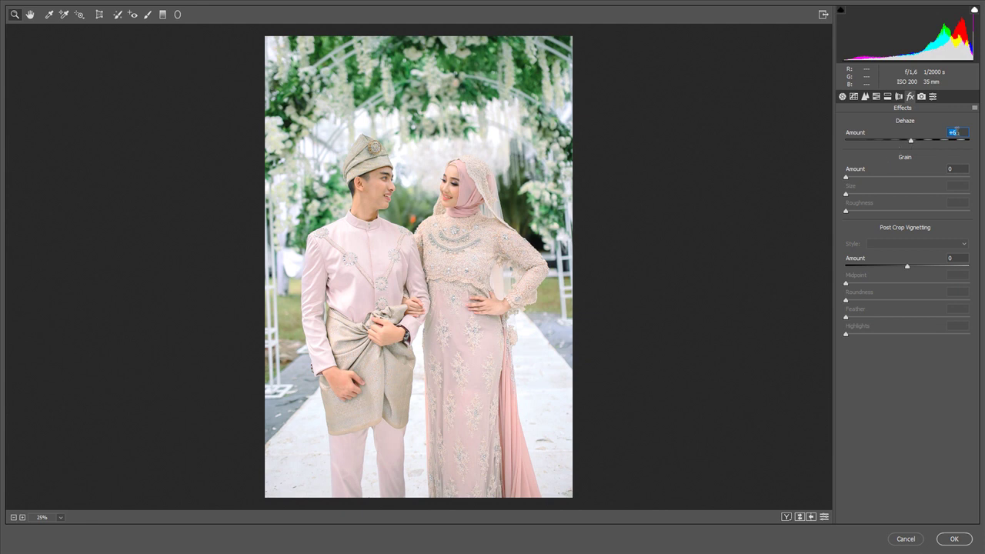
click(954, 539)
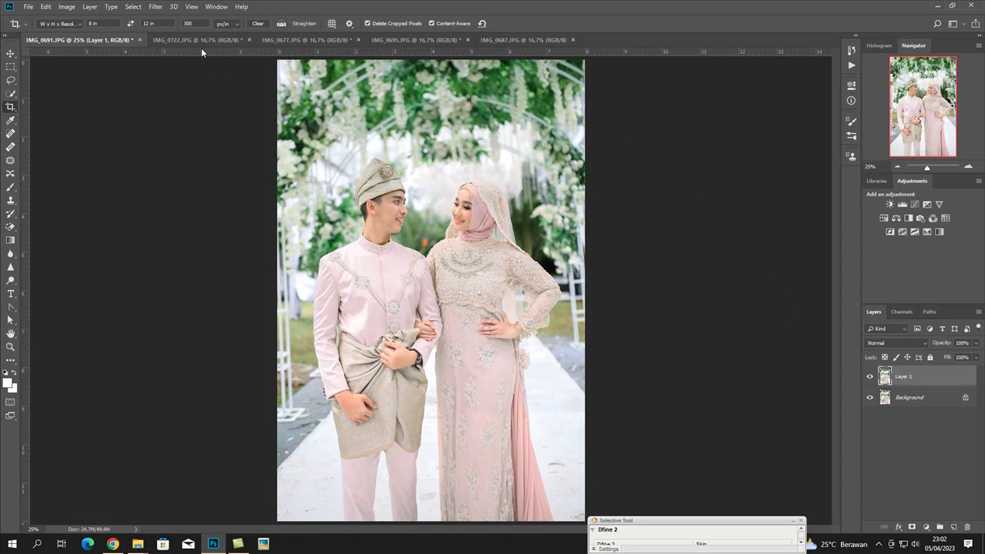
Crop IMG_0722 to a tighter, slightly rotated 8 × 12 in portrait frame.
click(202, 39)
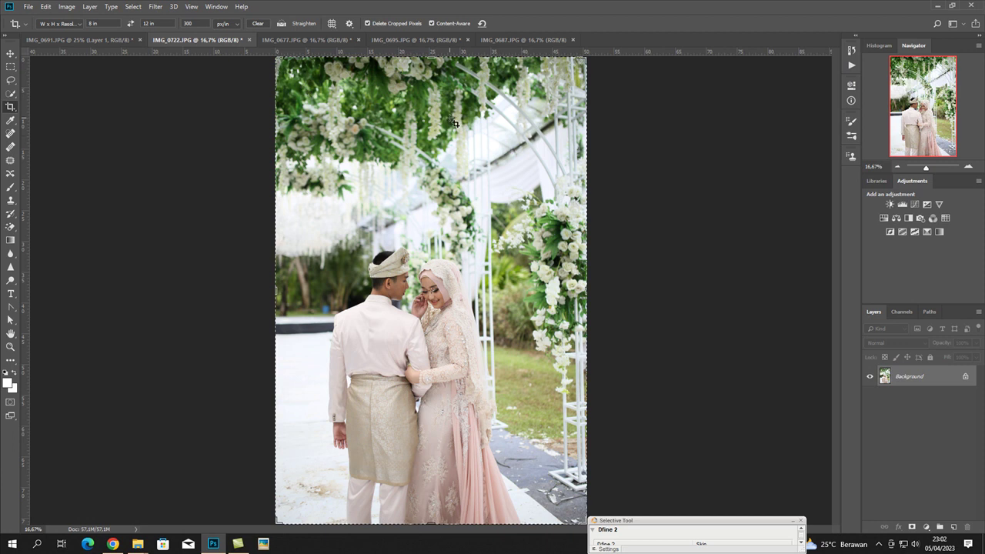
click(454, 124)
drag(585, 58, 569, 74)
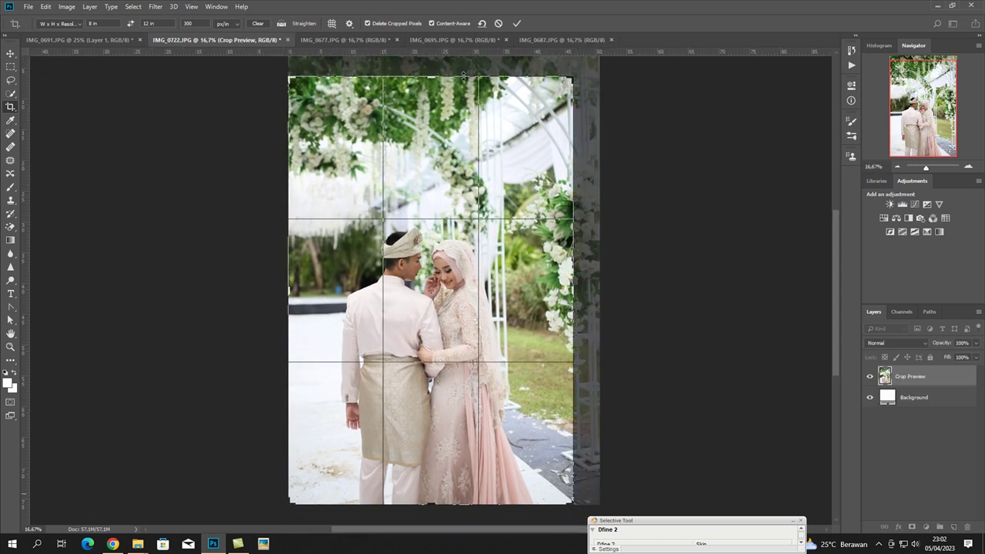
drag(432, 77, 444, 92)
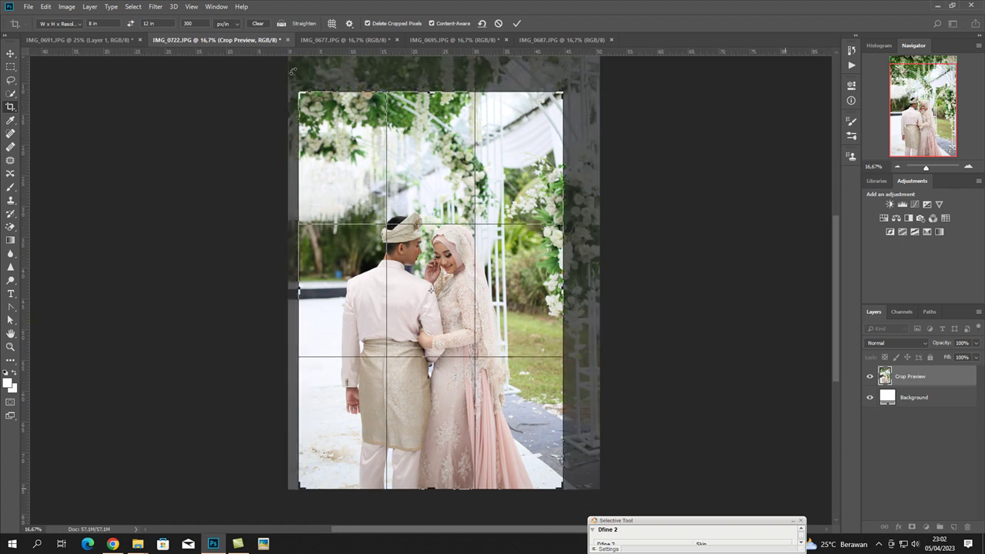
drag(297, 76, 318, 82)
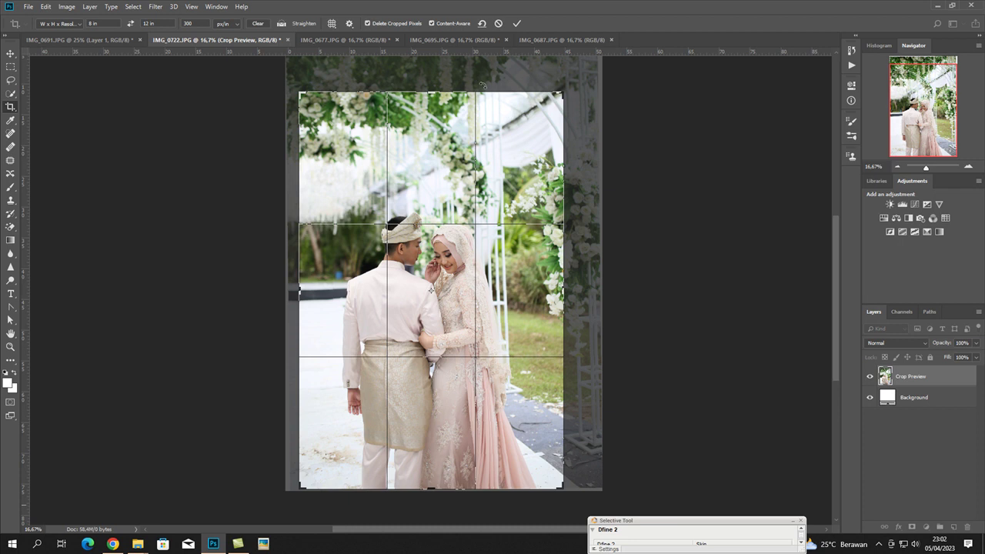
drag(497, 79, 453, 77)
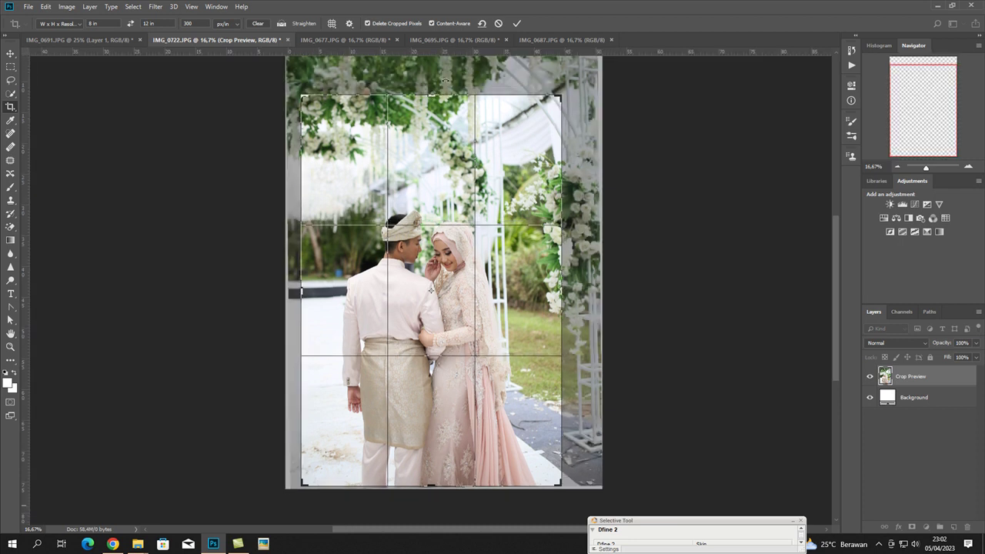
click(516, 25)
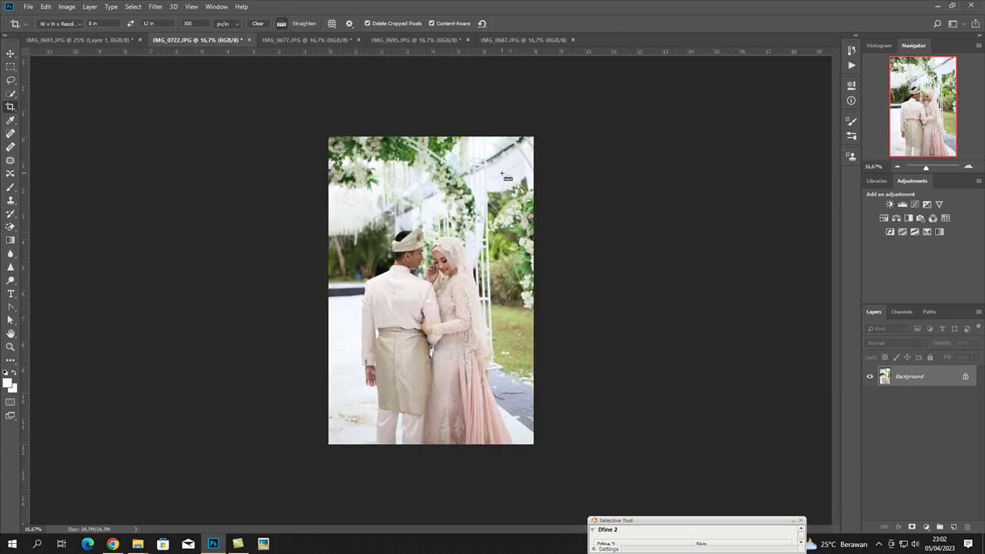
Duplicate IMG_0722 to Layer 1 and spot-heal the dark pavement marks beside the gown.
key(ctrl+plus)
key(ctrl+plus)
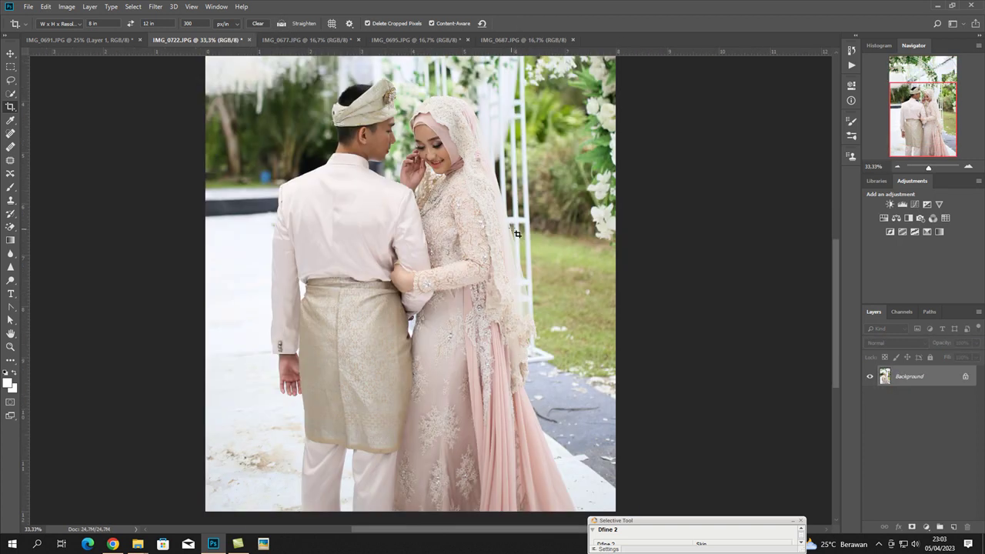
key(j)
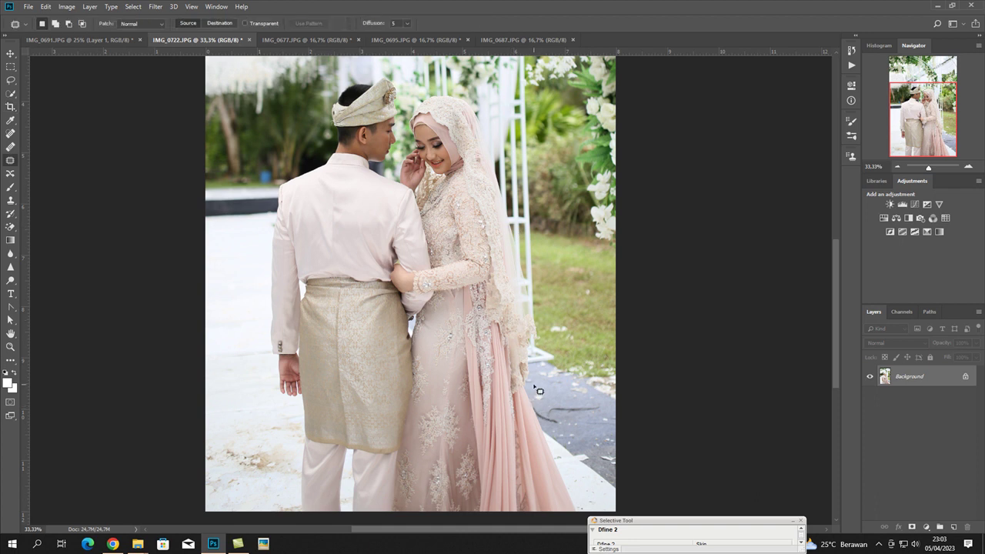
key(ctrl+j)
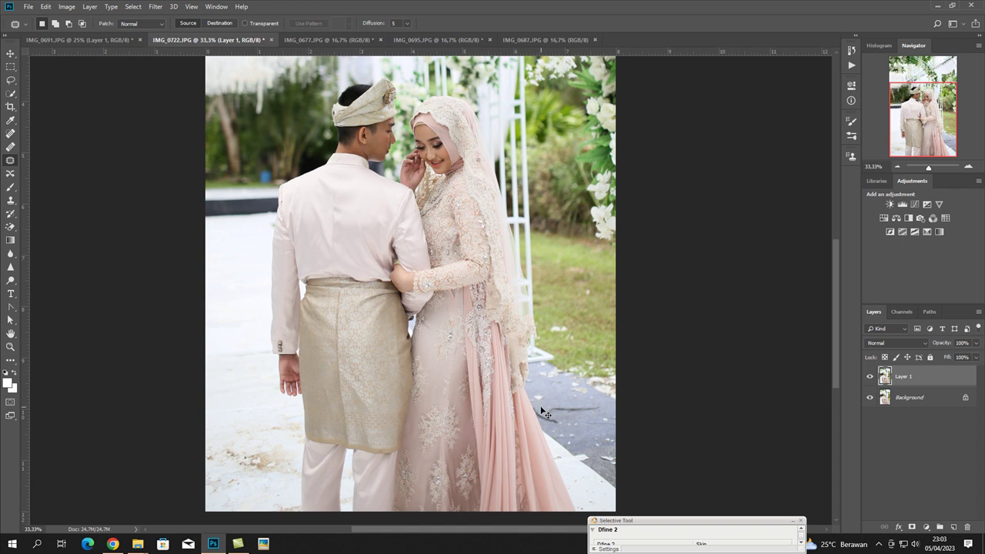
key(shift+j)
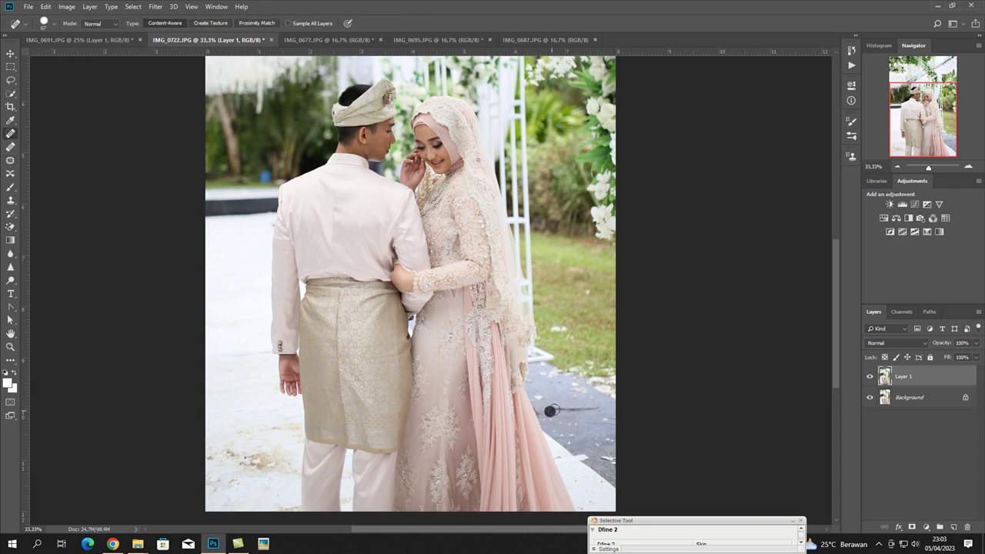
drag(548, 411, 534, 414)
click(611, 459)
click(584, 456)
key(ctrl+minus)
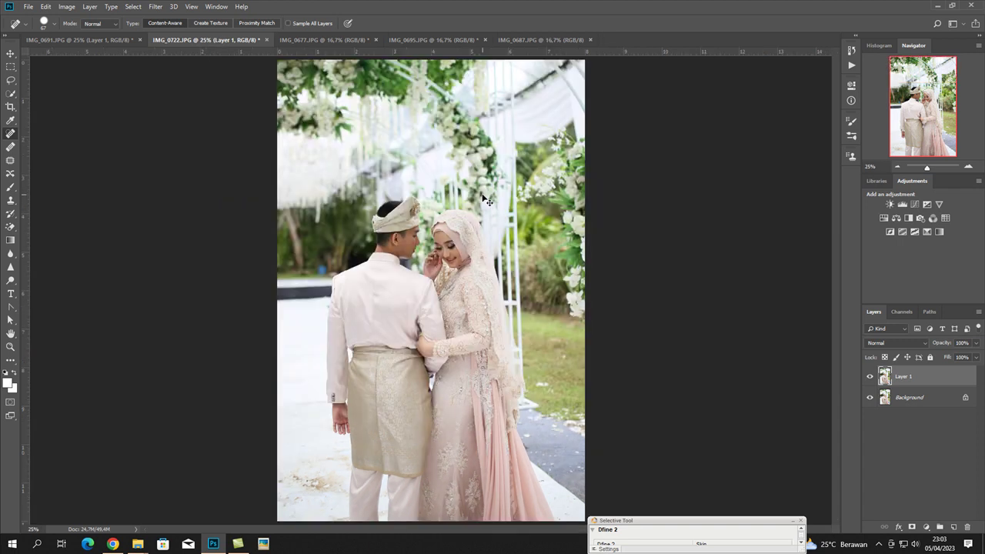
Apply the previous conversion's pink grade to Layer 1 in the Camera Raw Filter.
click(155, 7)
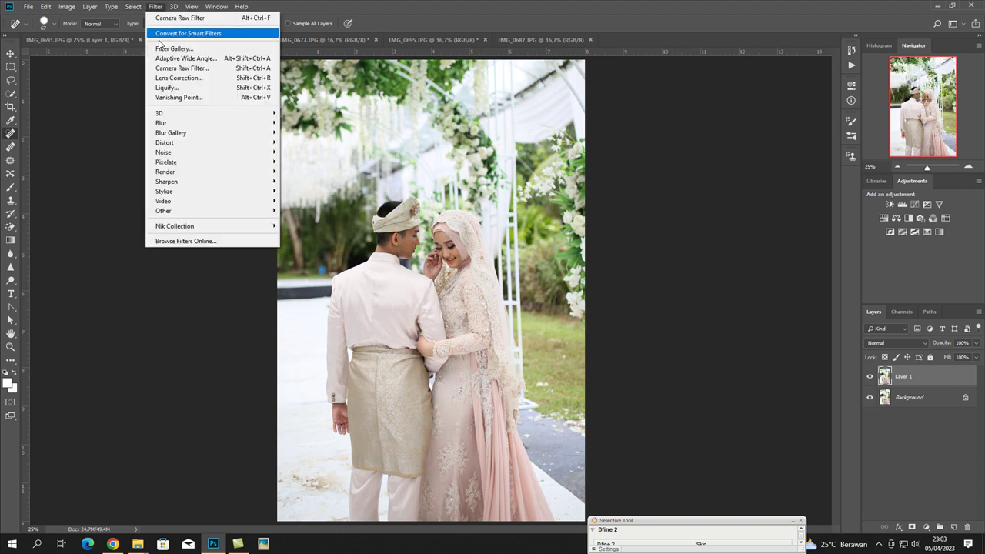
click(185, 68)
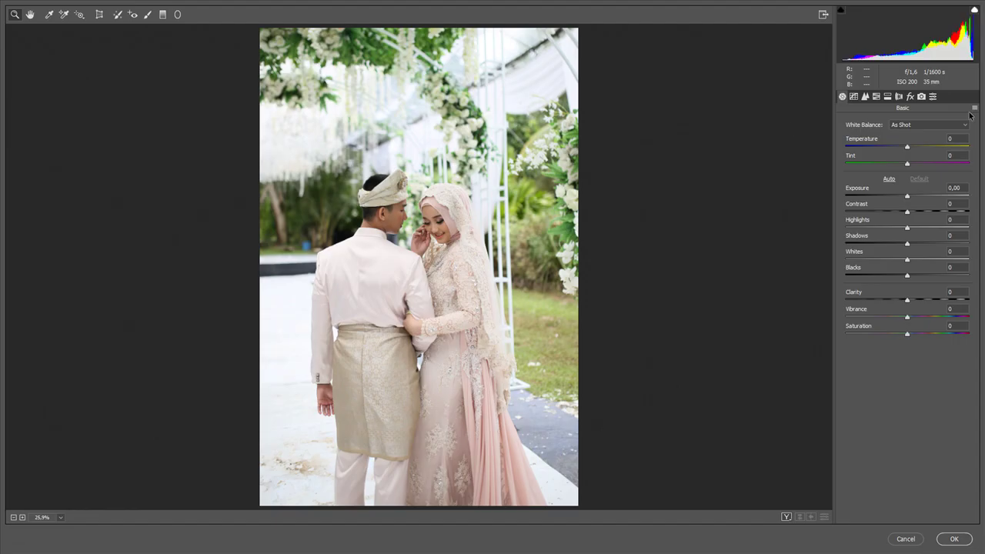
click(974, 109)
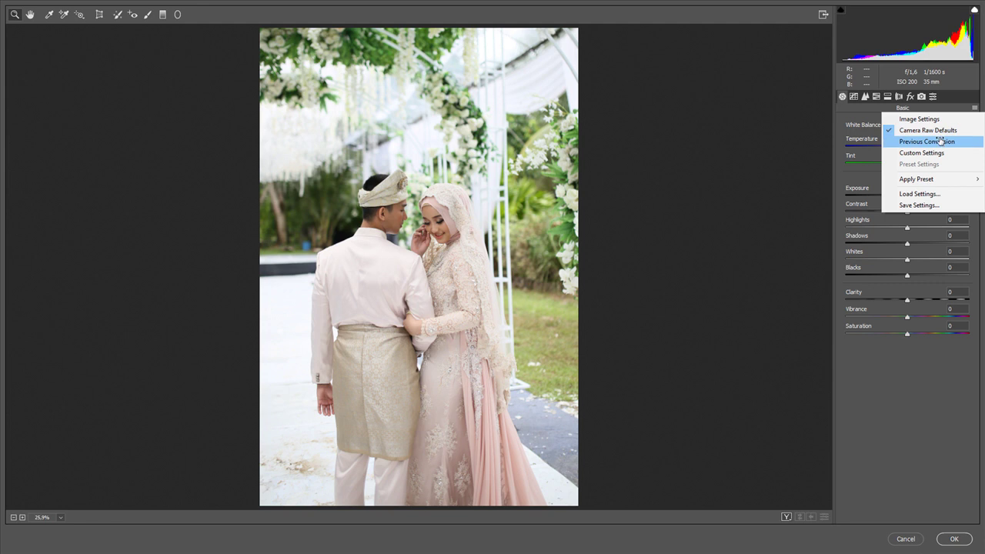
click(941, 142)
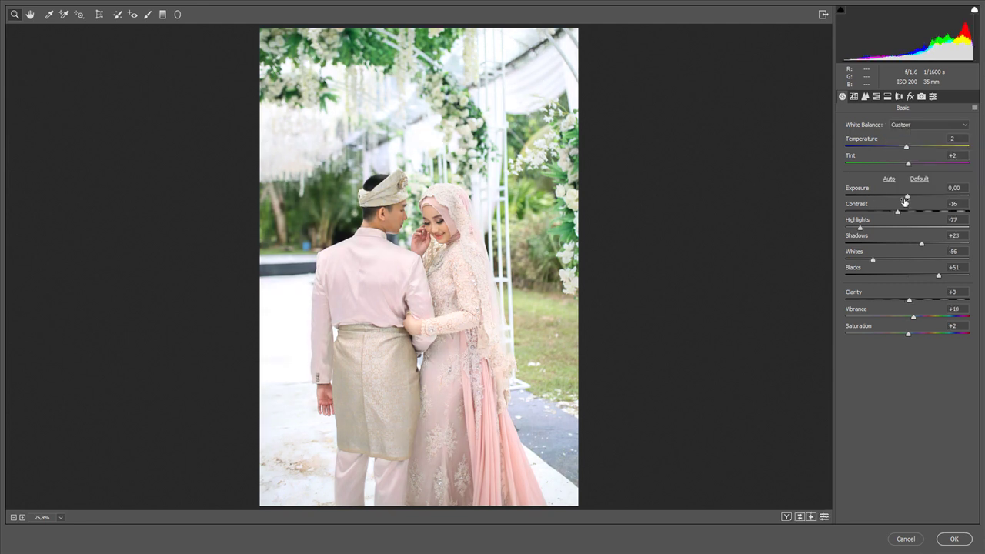
Set Exposure +0.05, Whites -67, Blacks +52, lower Contrast, and tone curve Lights -10.
drag(907, 197, 894, 212)
drag(873, 260, 866, 260)
drag(938, 275, 939, 277)
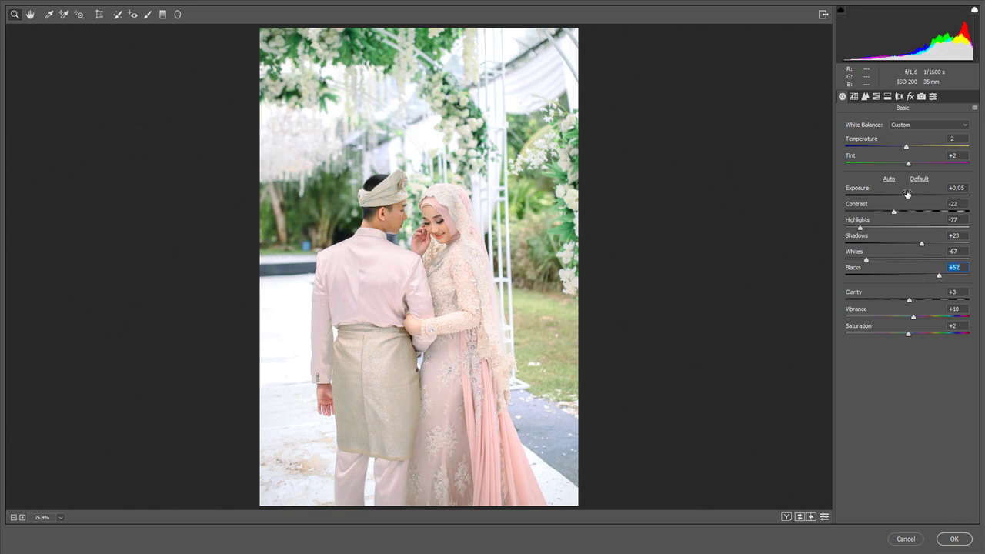
drag(894, 212, 890, 213)
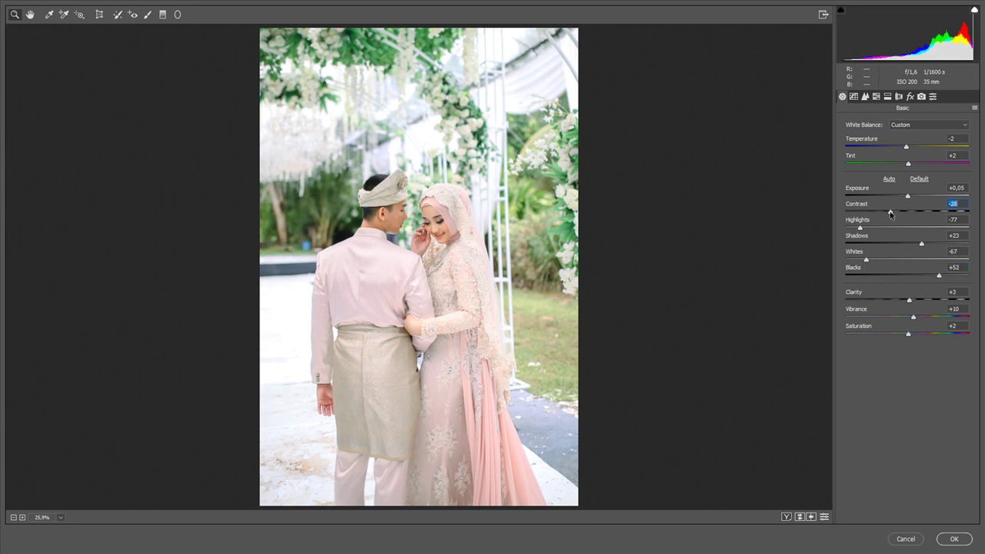
click(854, 96)
drag(899, 307, 920, 321)
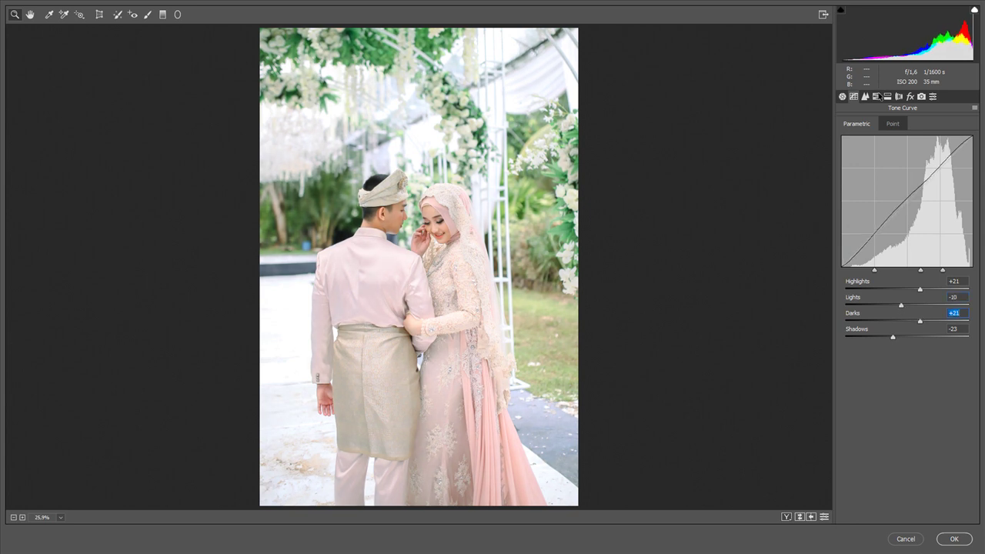
Lower sharpening Detail to 32, check it at 50% zoom, and commit the Camera Raw grade.
click(865, 96)
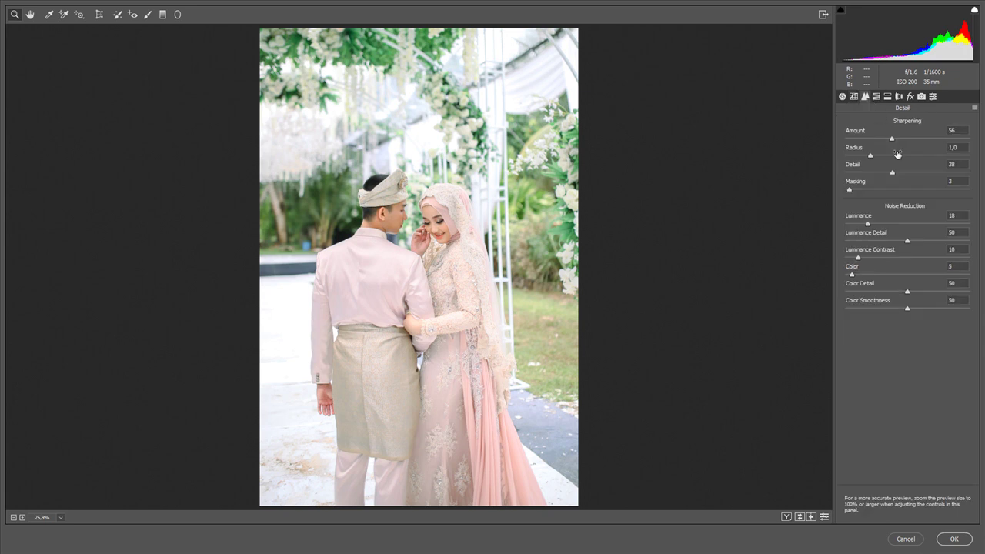
drag(892, 174, 890, 174)
click(782, 173)
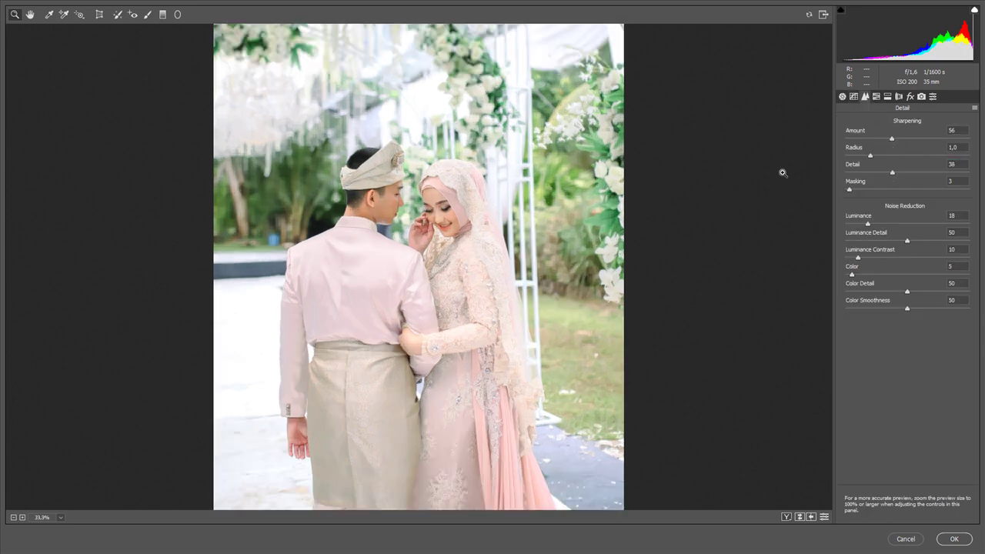
click(782, 172)
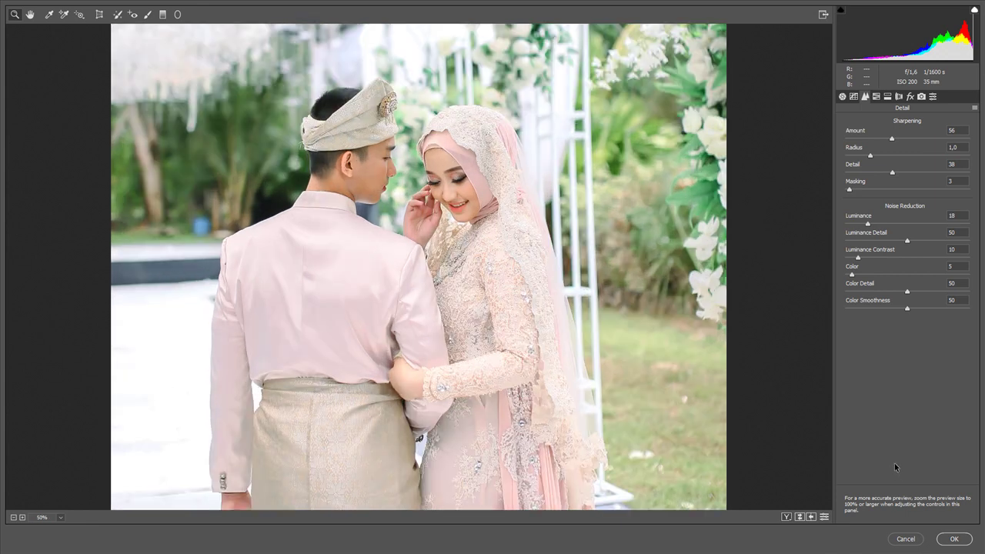
alt+click(790, 211)
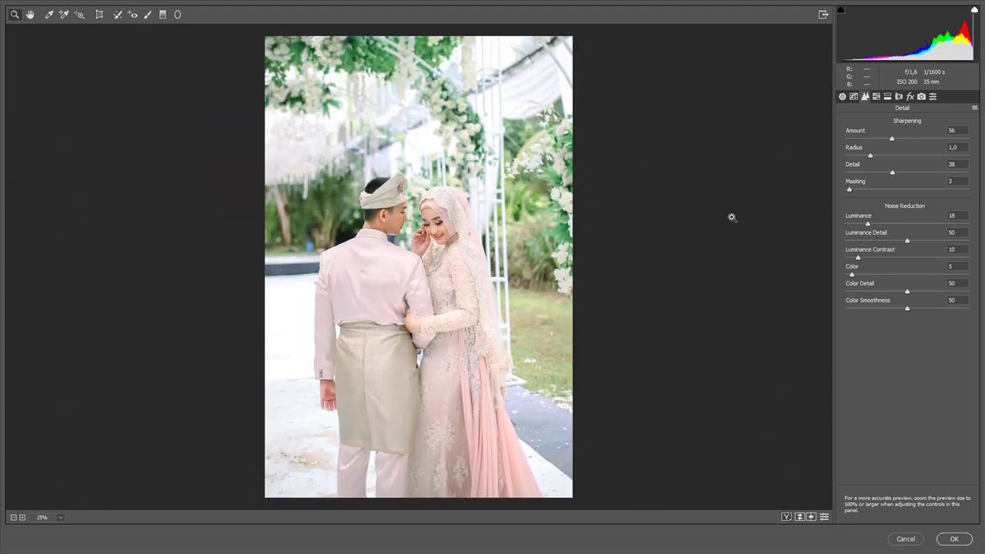
click(953, 538)
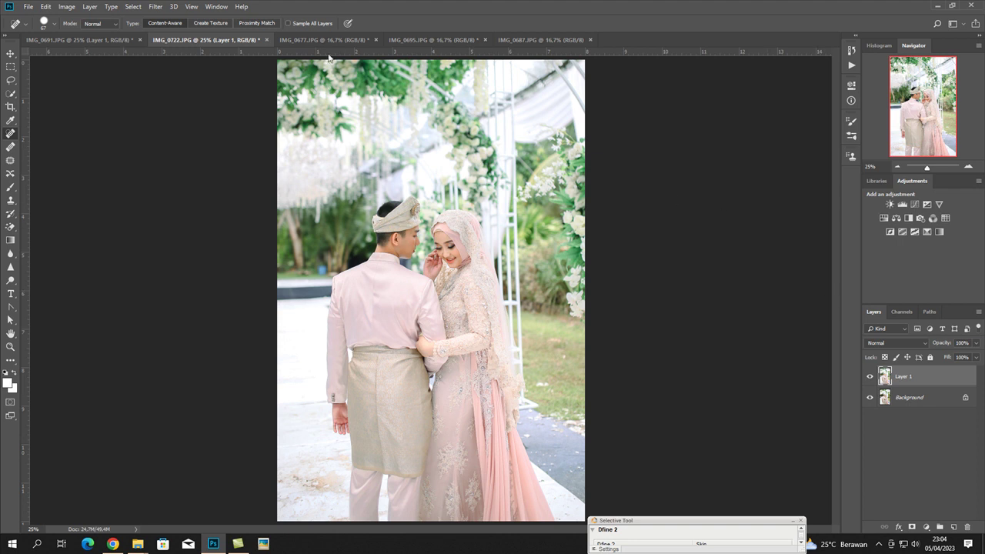
Switch to IMG_0677 and duplicate its background onto a new Layer 1.
click(321, 39)
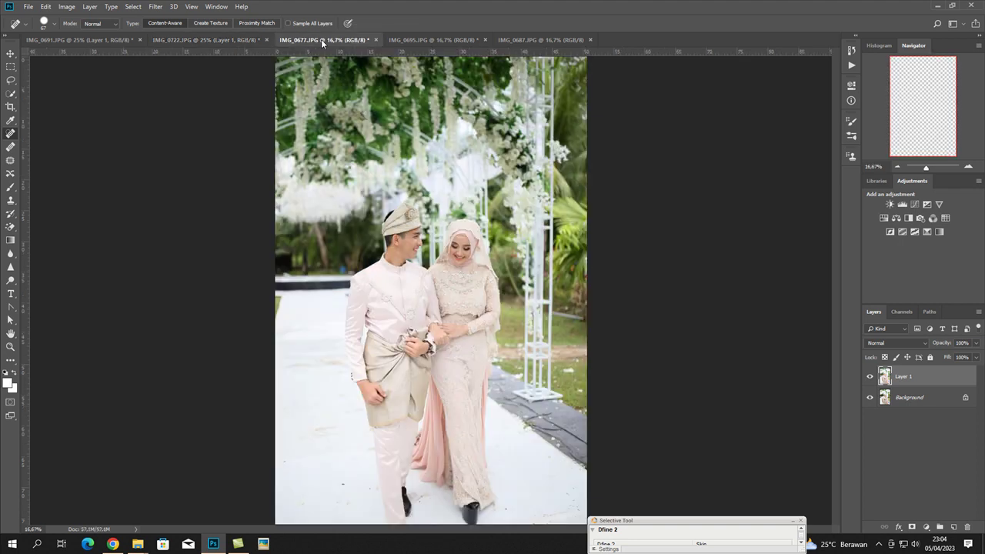
key(ctrl+minus)
key(ctrl+plus)
key(ctrl+j)
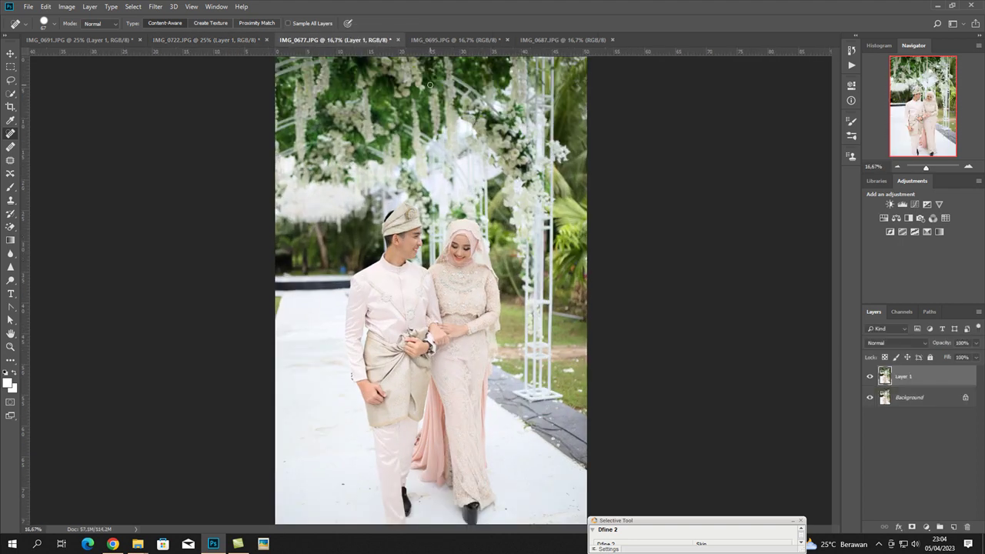
key(ctrl+minus)
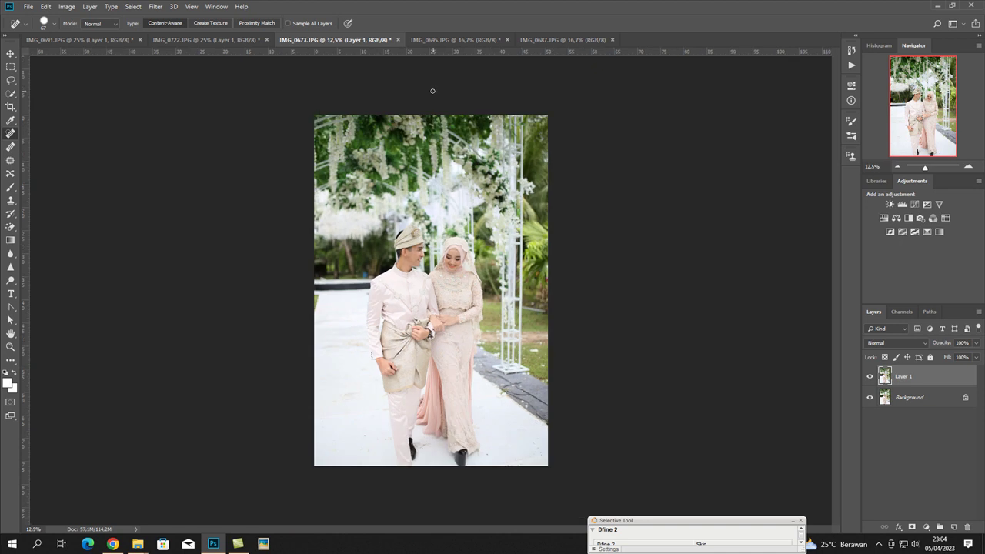
Crop IMG_0677 to 8 × 12 in portrait, tightening the top and rotating about -0.2°.
key(c)
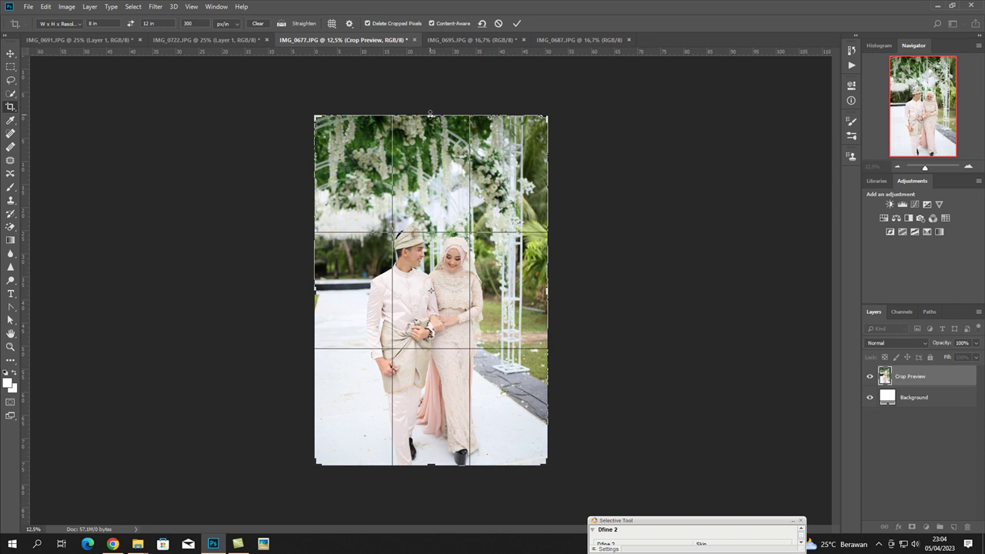
drag(430, 113, 428, 125)
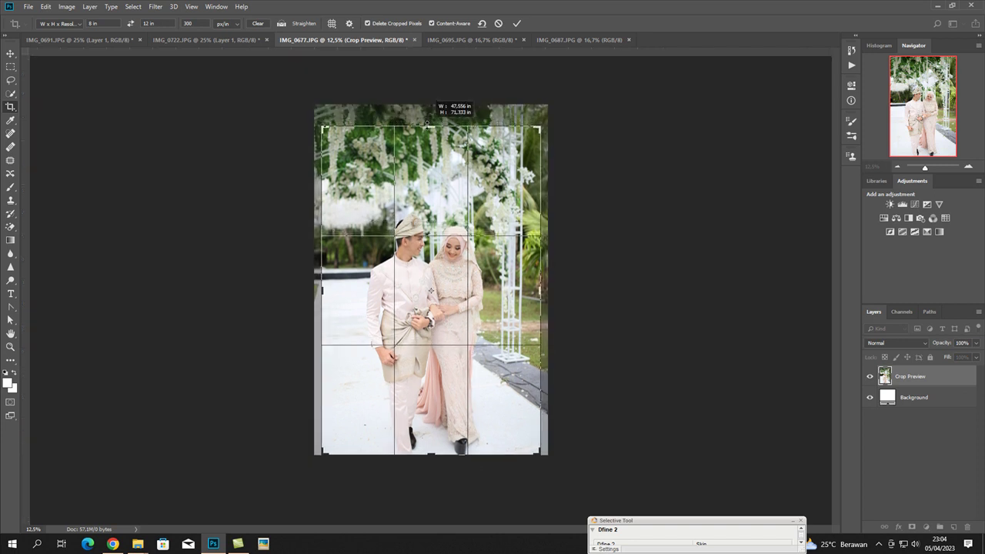
drag(296, 91, 292, 92)
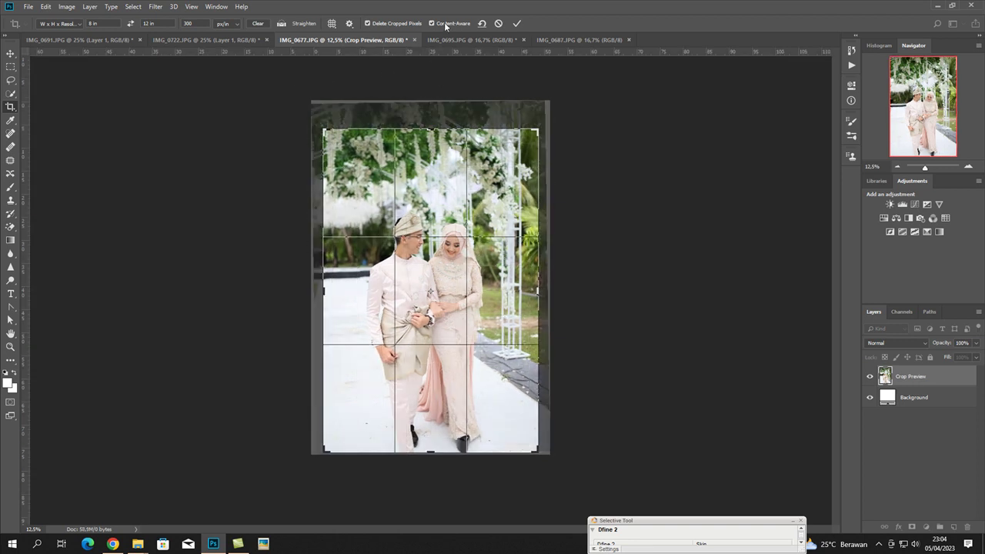
click(516, 23)
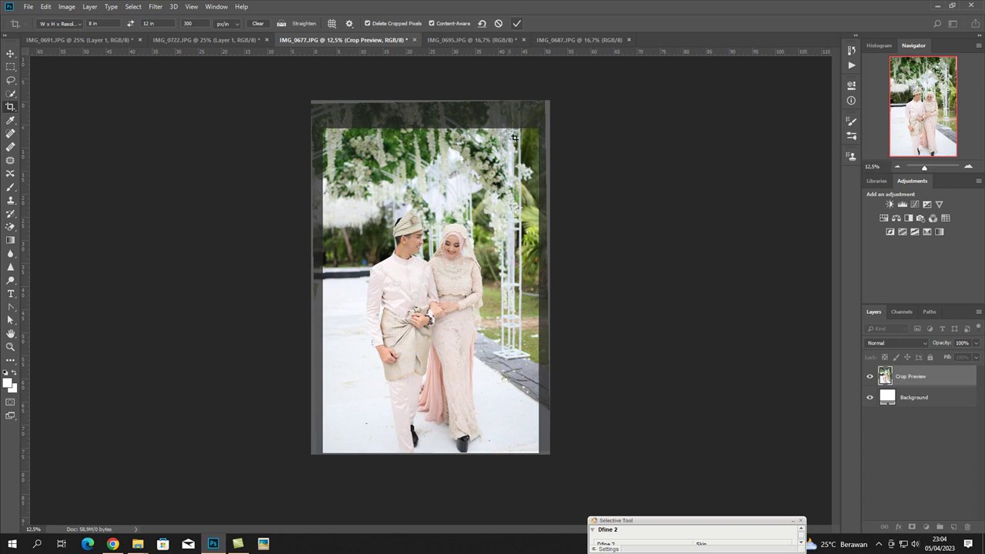
key(ctrl+plus)
key(ctrl+plus)
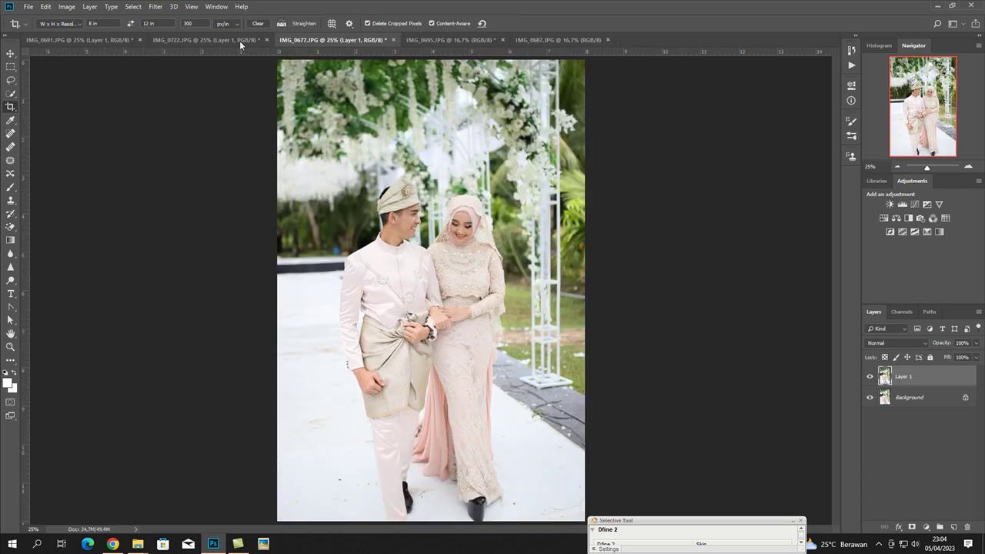
Open the Camera Raw Filter on IMG_0677 and apply the Previous Conversion pink grade.
click(156, 6)
click(183, 69)
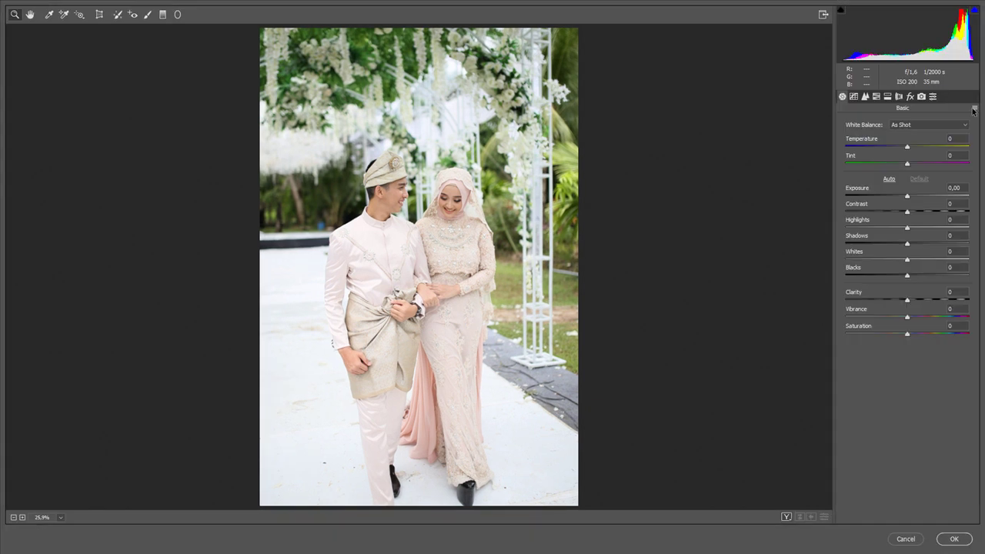
click(975, 107)
click(905, 143)
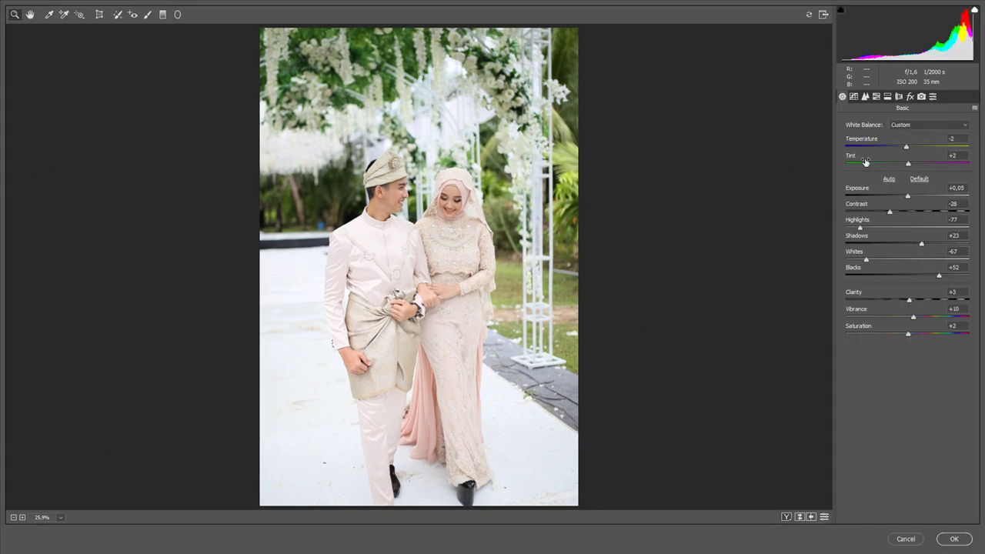
Set Exposure -0,10, Contrast -18, Whites -70 and Blacks +44.
click(907, 197)
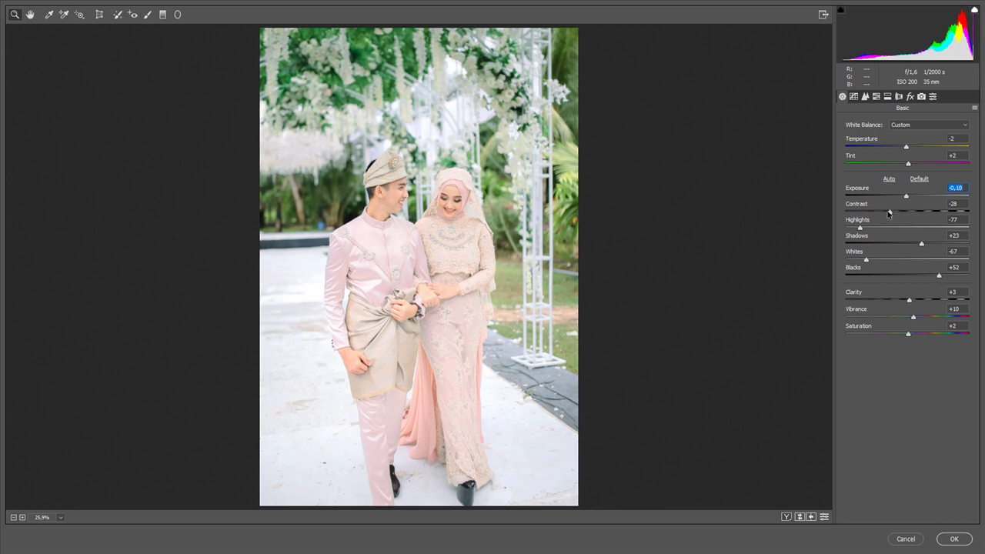
click(894, 213)
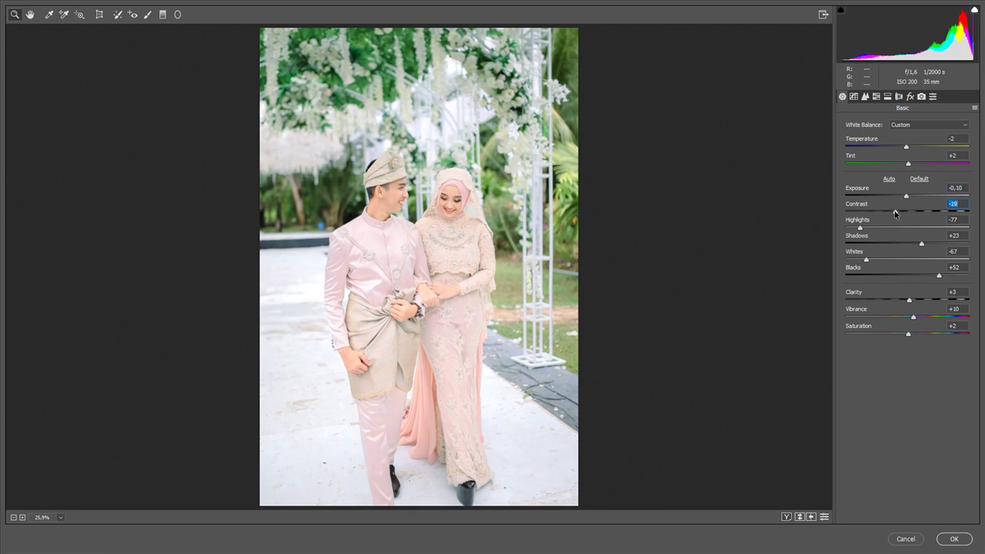
drag(866, 261, 859, 230)
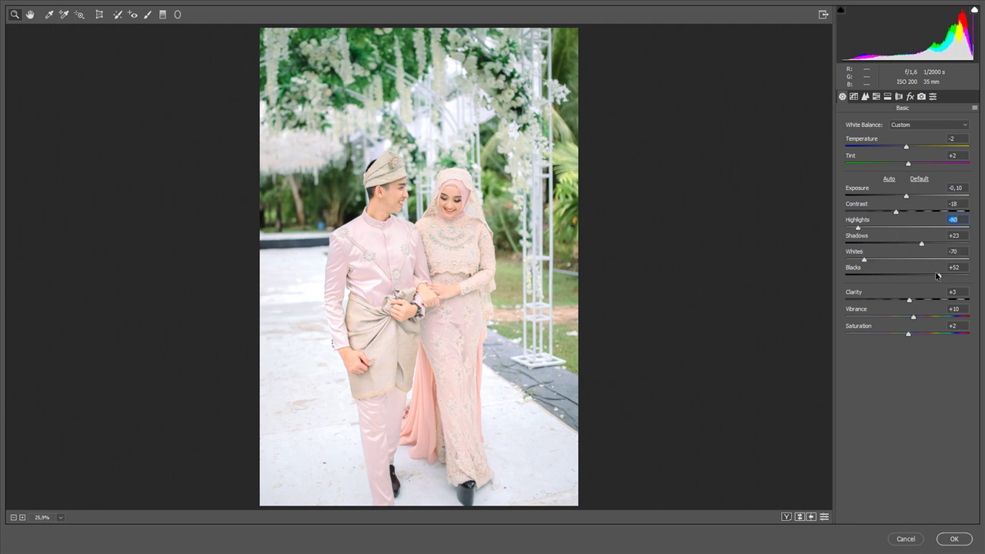
drag(938, 276, 934, 275)
Lower the tone curve Lights to -14 and Shadows to -32.
click(854, 97)
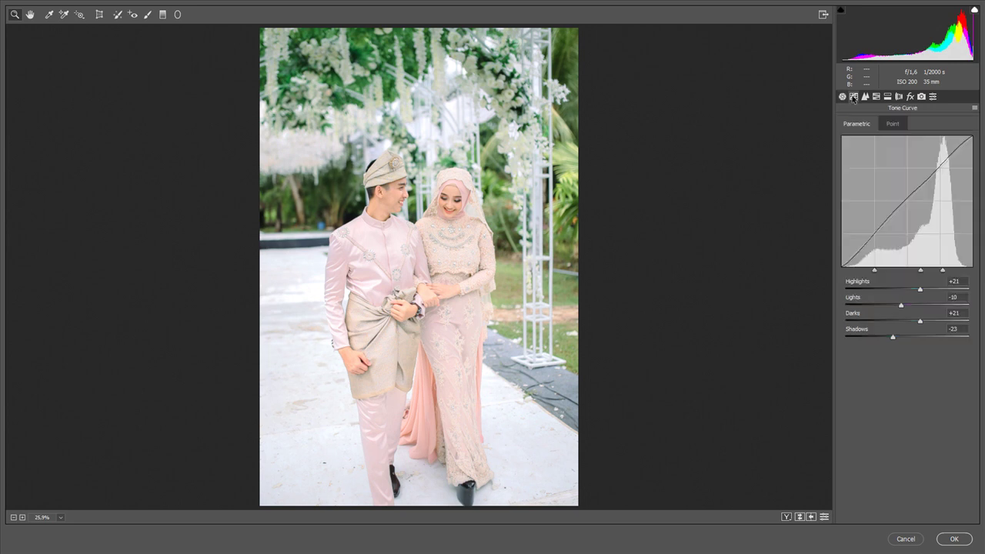
drag(902, 308, 898, 306)
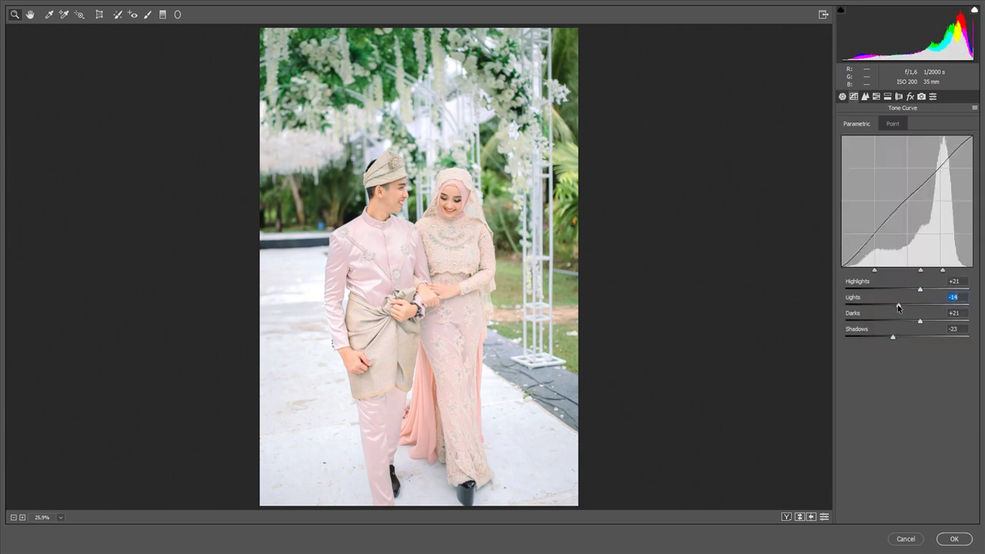
drag(892, 337, 886, 337)
key(ctrl+plus)
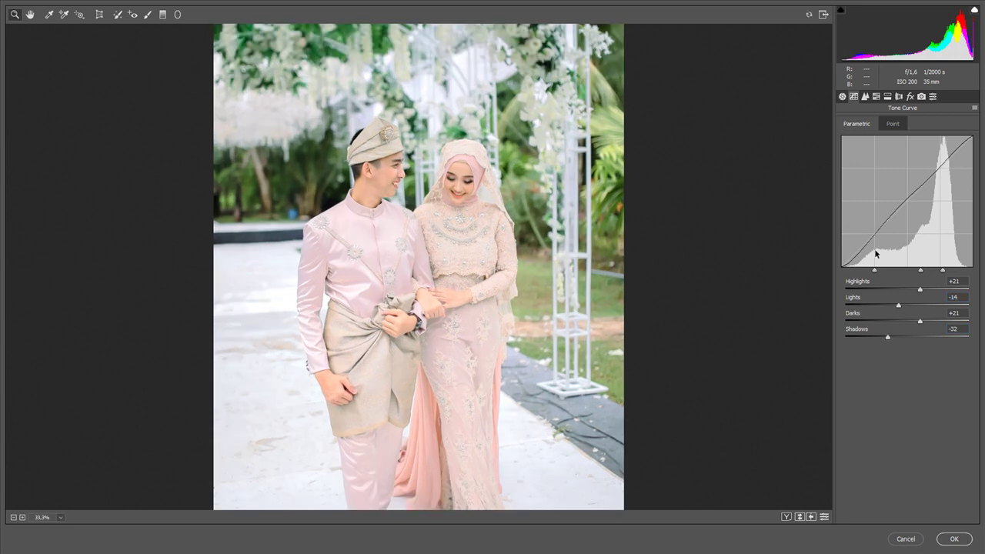
Set Tint to +3 and tone curve Highlights +15, Lights -19, Darks +14.
click(841, 96)
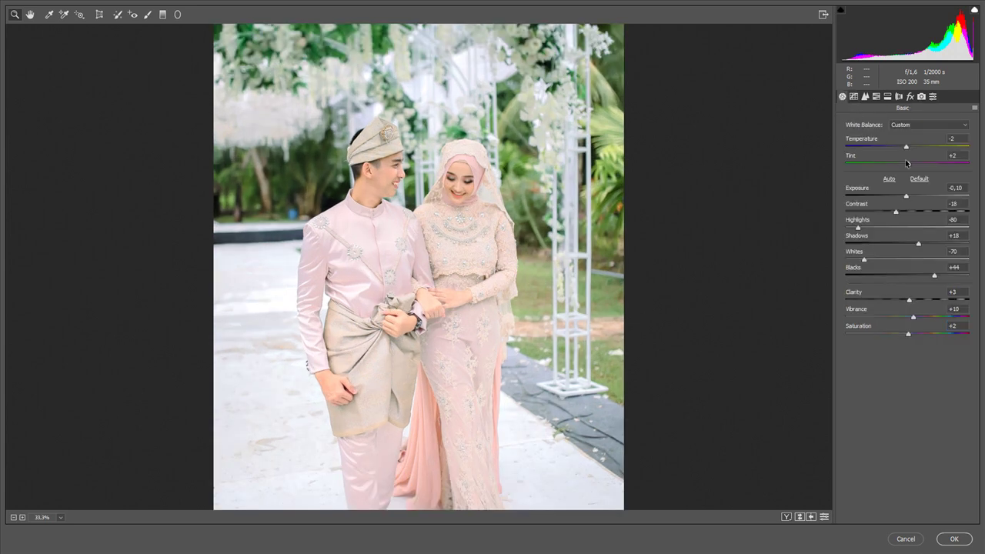
drag(908, 164, 910, 165)
click(854, 96)
drag(917, 289, 895, 307)
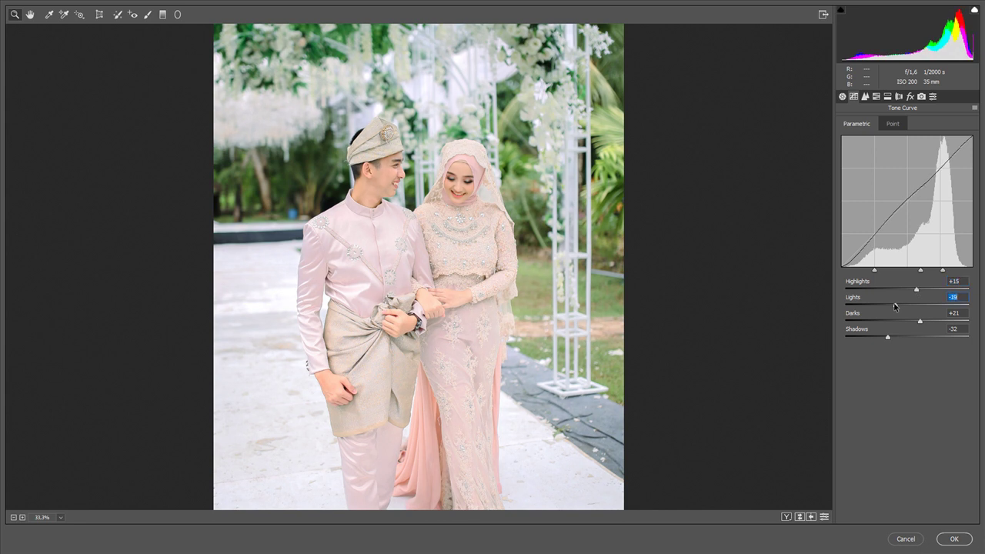
drag(920, 321, 916, 322)
Compare the before/after layouts, then return to the single edited view at 25%.
key(q)
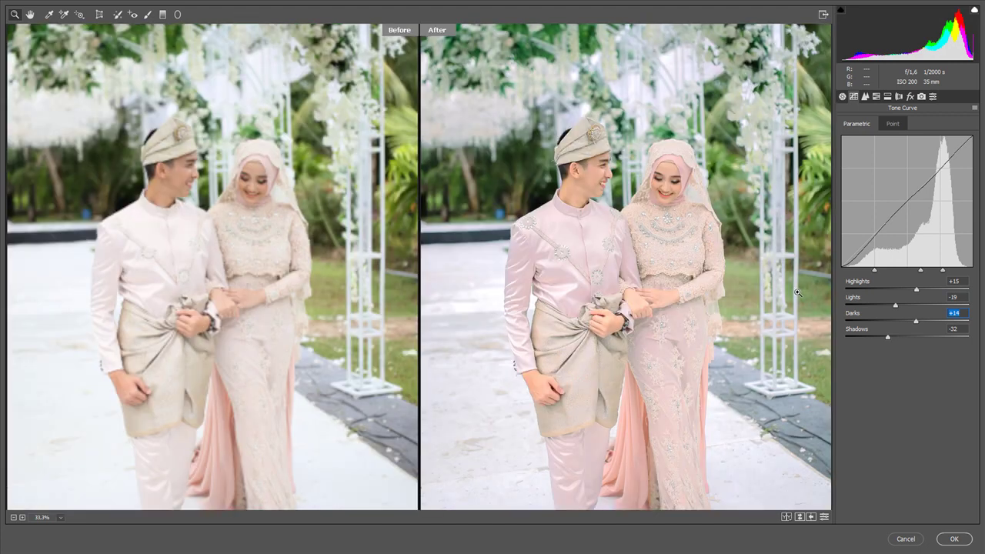
click(735, 201)
key(q)
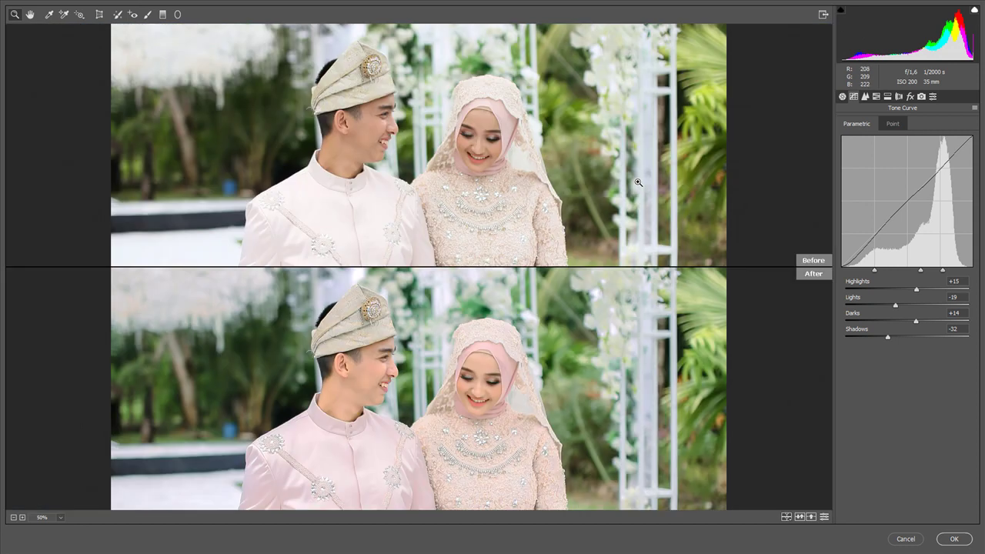
key(q)
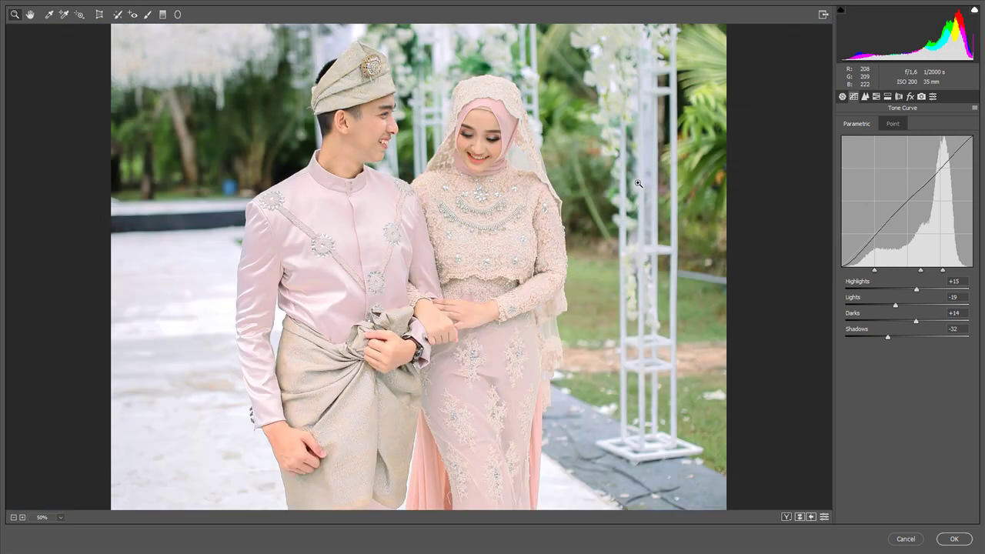
alt+click(639, 185)
alt+click(640, 187)
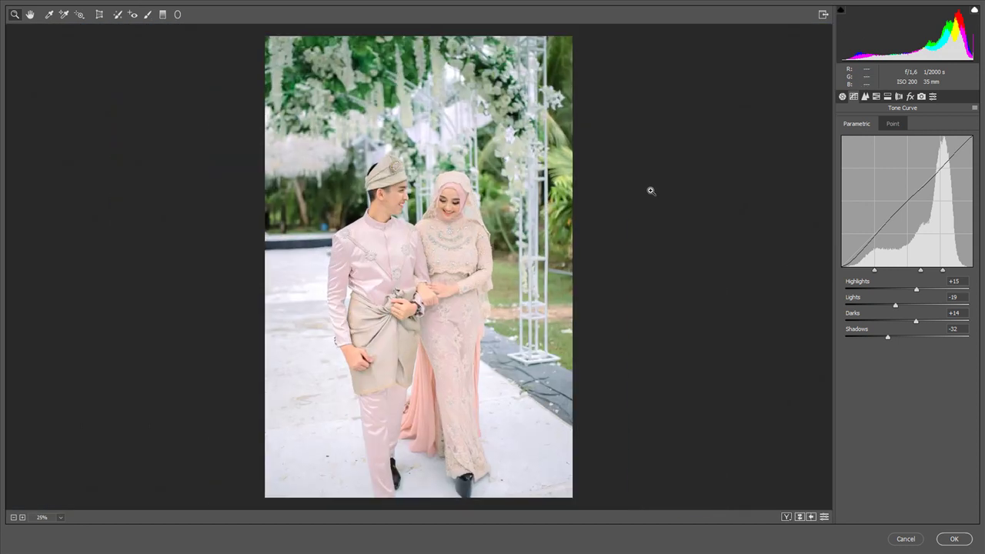
Raise sharpening Detail to 40 and set HSL luminance Oranges +28, Reds +7.
click(865, 97)
drag(890, 174, 894, 174)
click(868, 224)
click(875, 97)
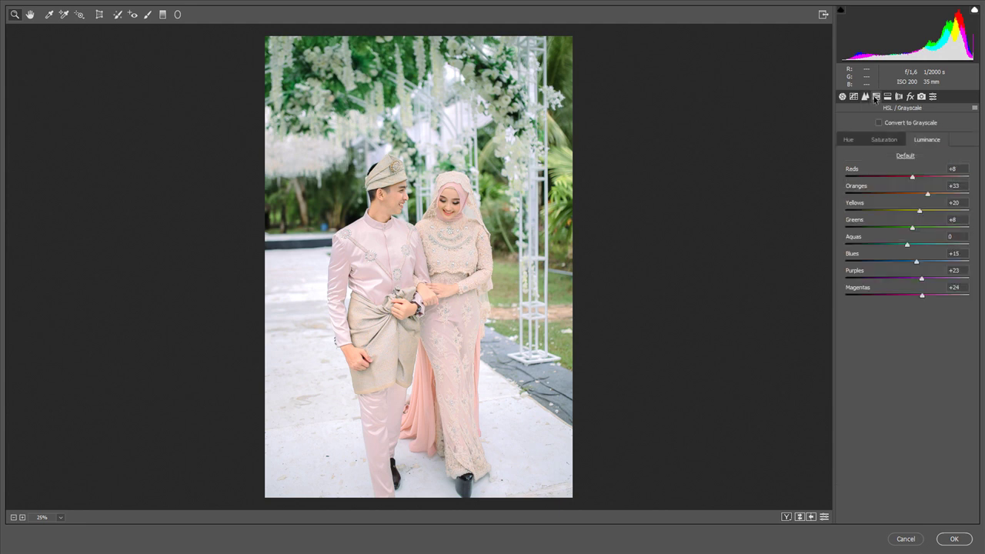
drag(927, 193, 925, 194)
click(912, 177)
Reset Effects Dehaze to 0 and commit the Camera Raw grade to Layer 1.
click(887, 96)
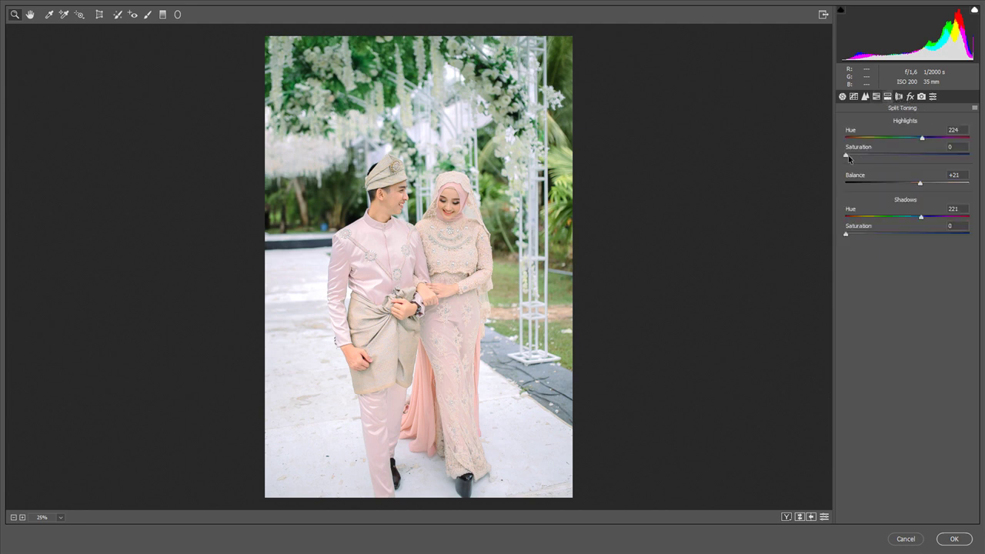
click(899, 98)
click(909, 97)
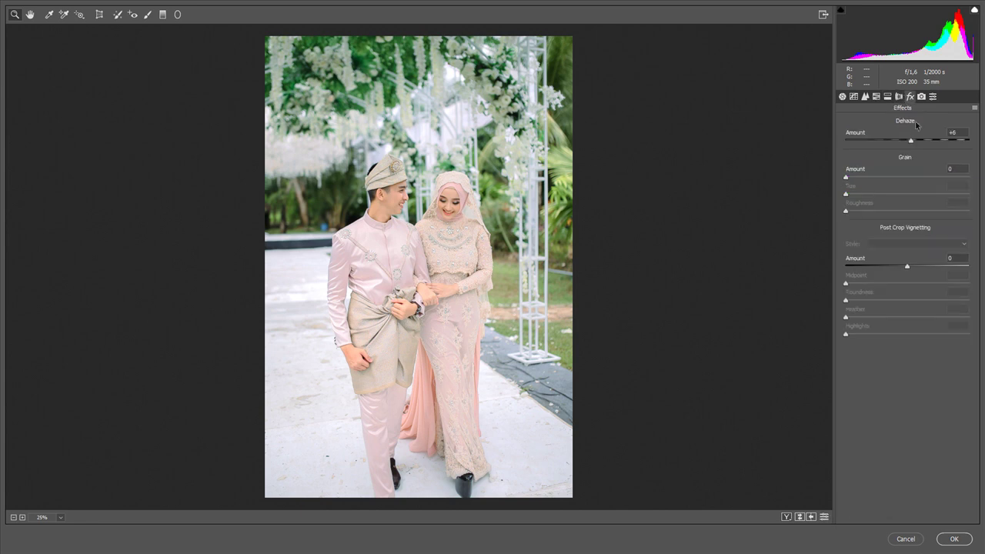
drag(909, 141, 907, 144)
double_click(907, 143)
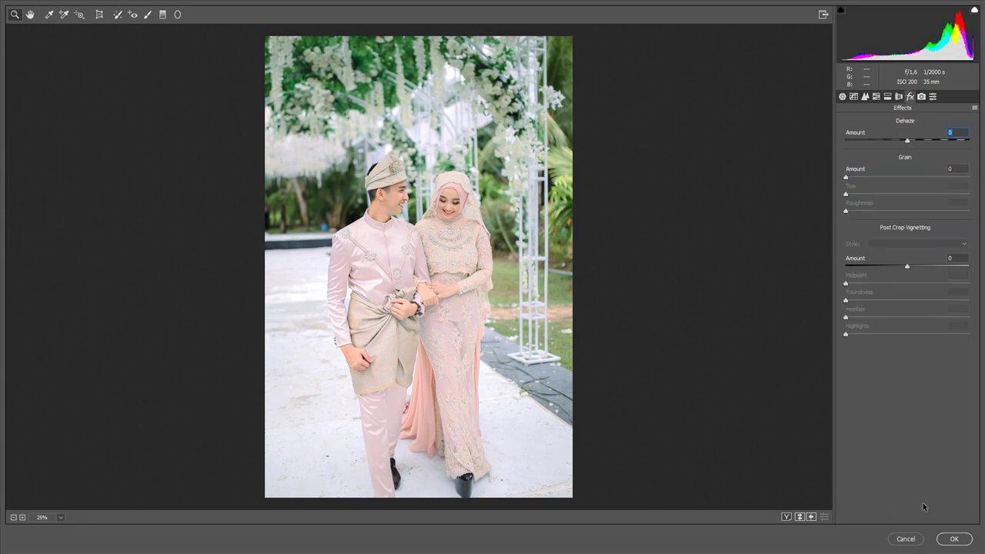
click(954, 539)
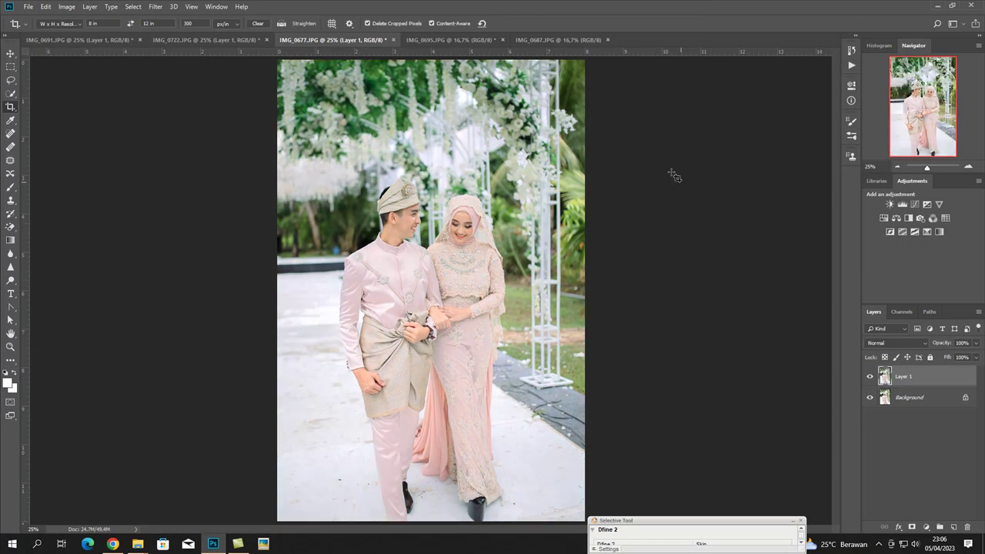
Rotate IMG_0695 about -0.5° and crop it to a tighter 8 × 12 in portrait.
click(450, 41)
click(504, 145)
drag(613, 101, 609, 102)
drag(430, 57, 444, 74)
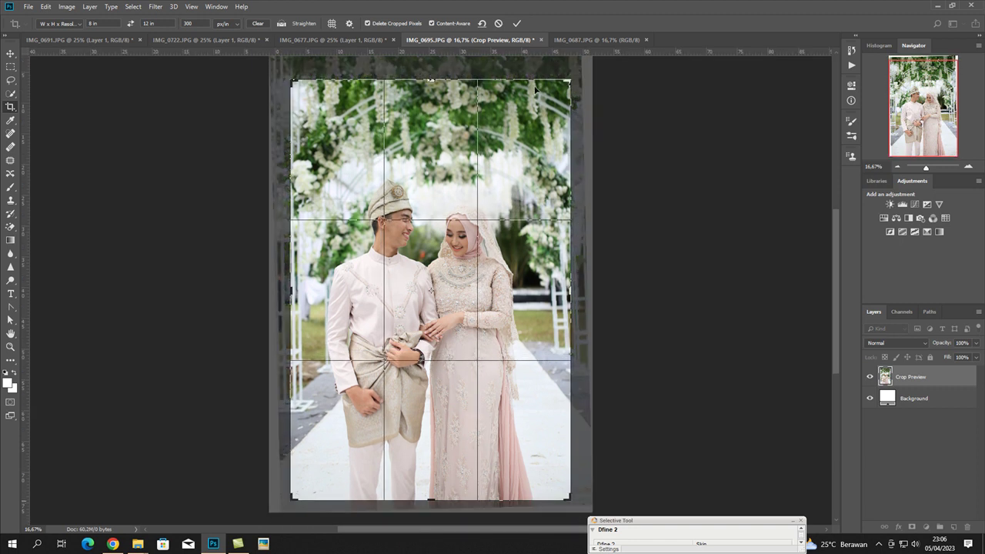
click(516, 24)
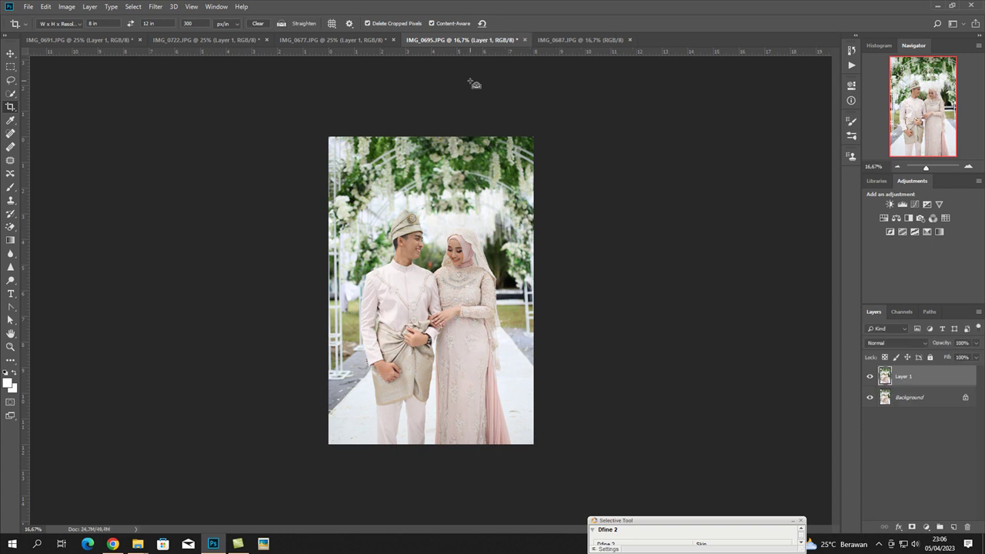
key(ctrl+plus)
Open the Camera Raw Filter on IMG_0695 and apply the Previous Conversion pink grade.
click(156, 7)
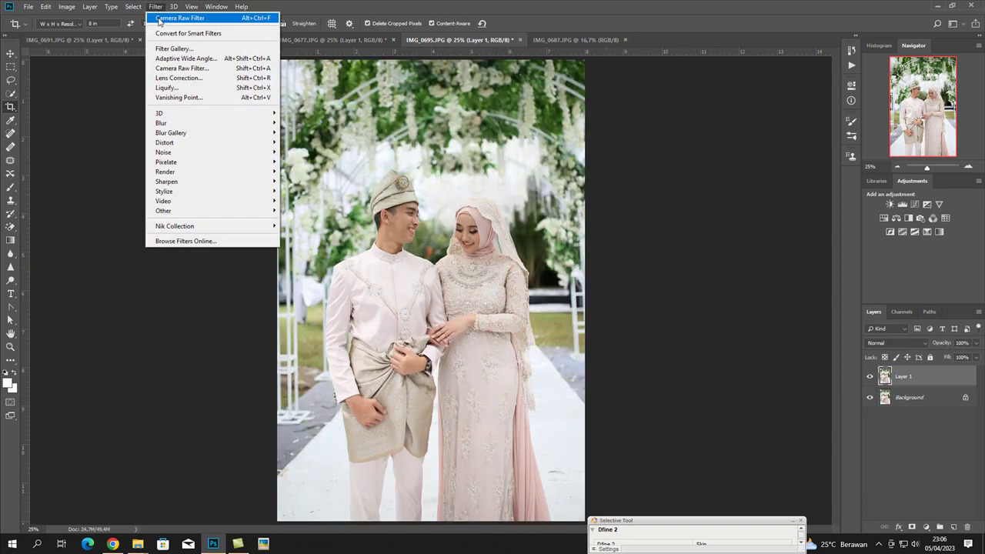
click(183, 68)
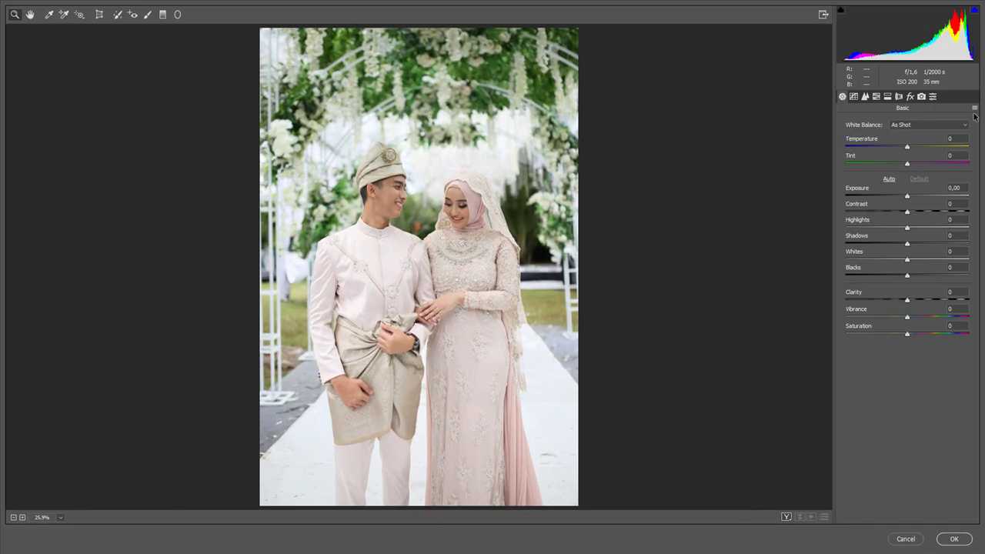
click(974, 111)
click(932, 139)
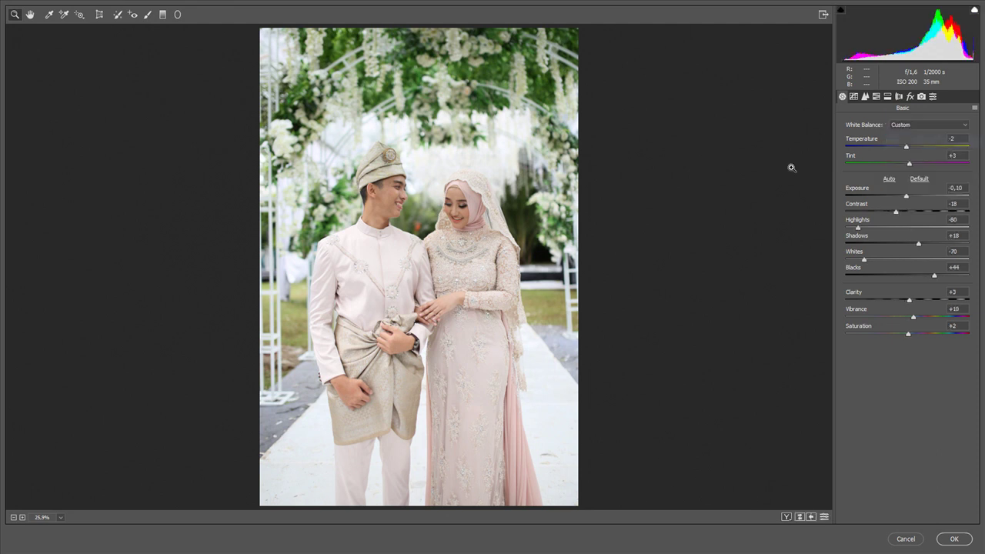
Set Exposure +0,15, Whites -48 and ease Contrast to -12.
drag(907, 197, 910, 196)
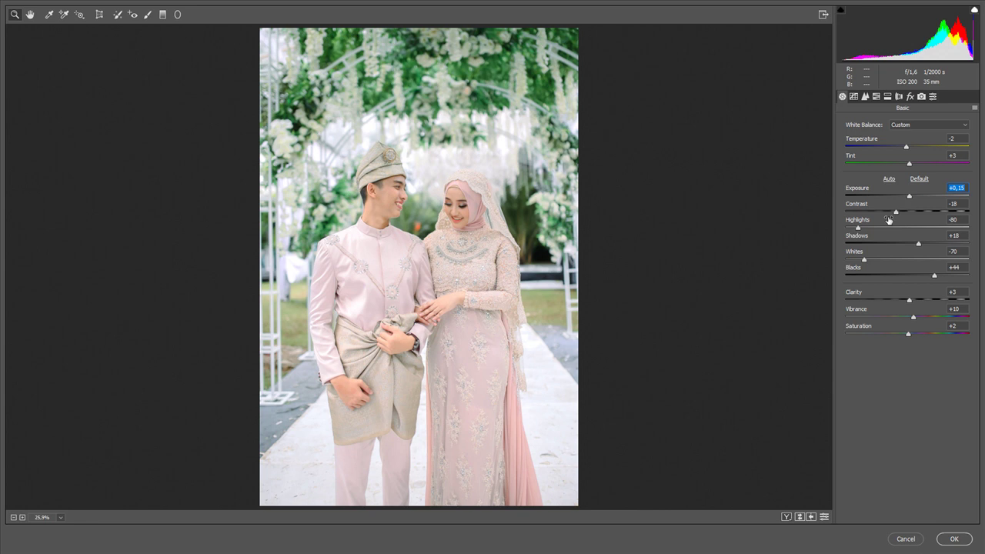
drag(865, 260, 879, 261)
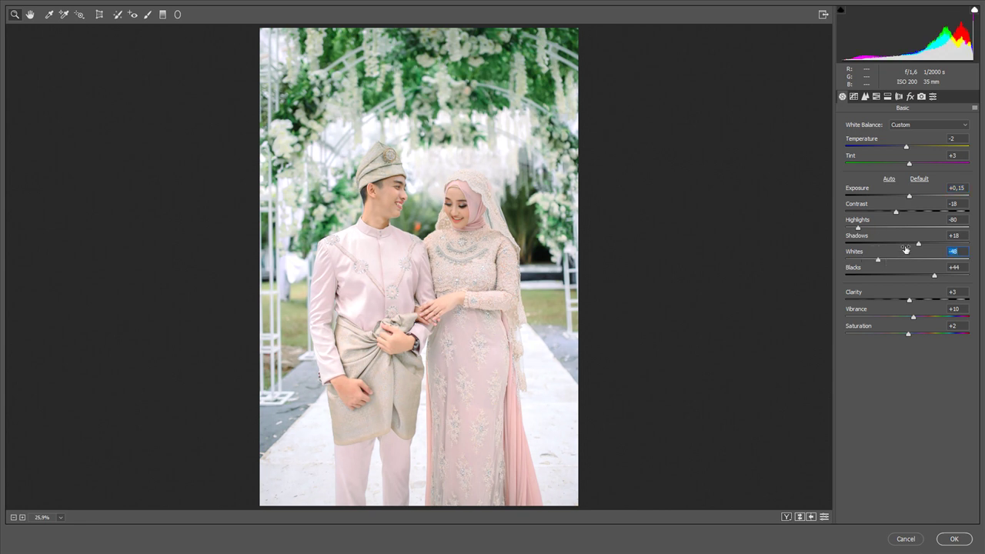
drag(897, 212, 898, 211)
drag(901, 215, 904, 215)
Set tone curve Shadows -28 and Lights -14, then check the before/after views.
click(853, 96)
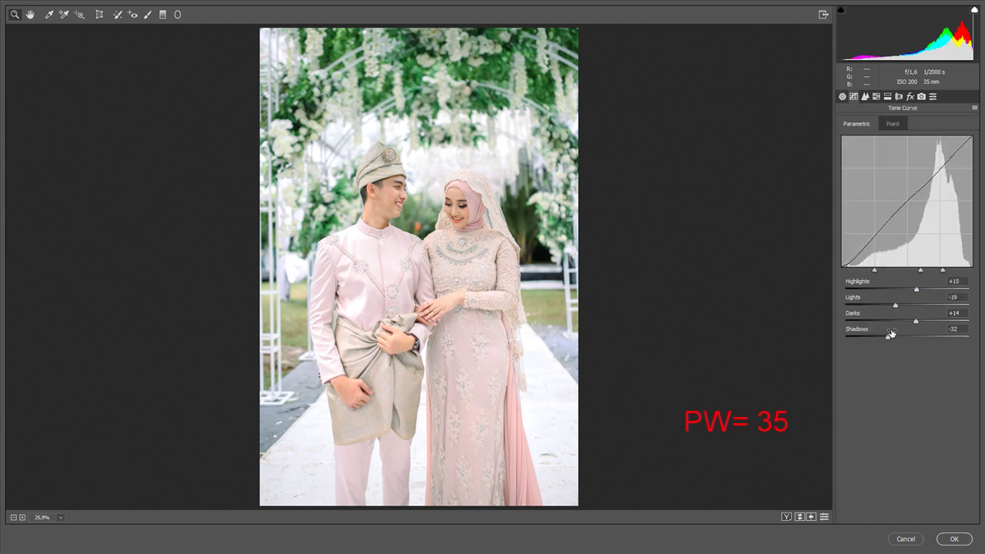
drag(889, 339, 891, 339)
drag(895, 305, 898, 306)
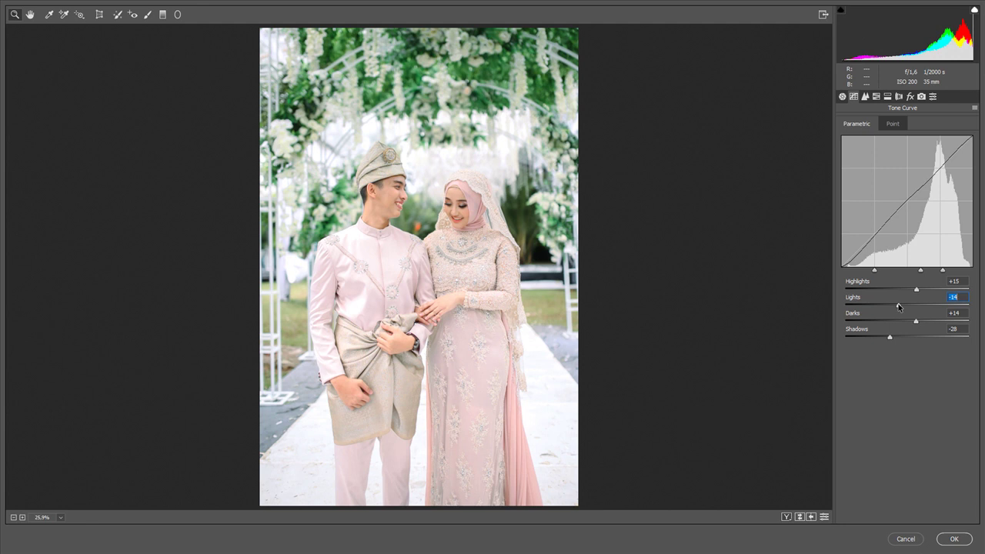
key(q)
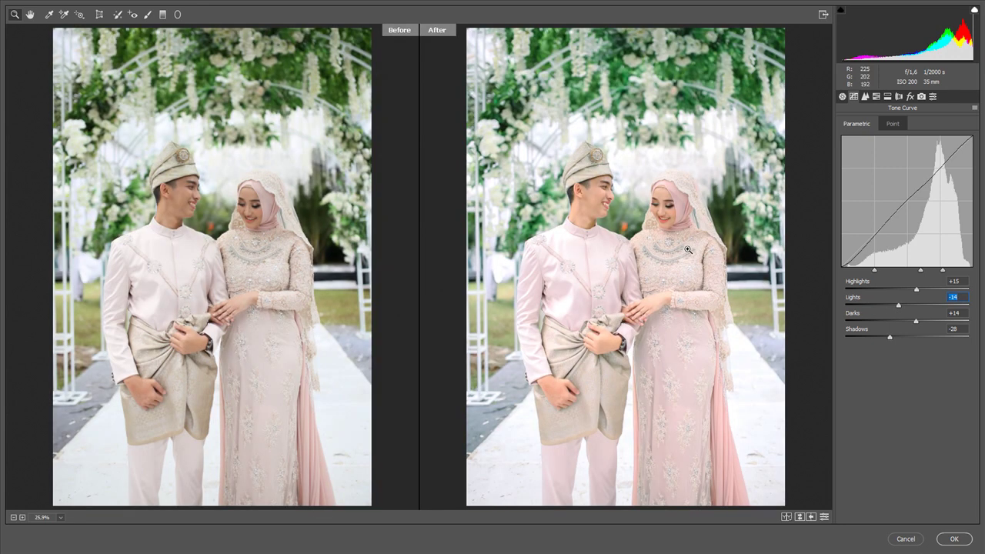
key(q)
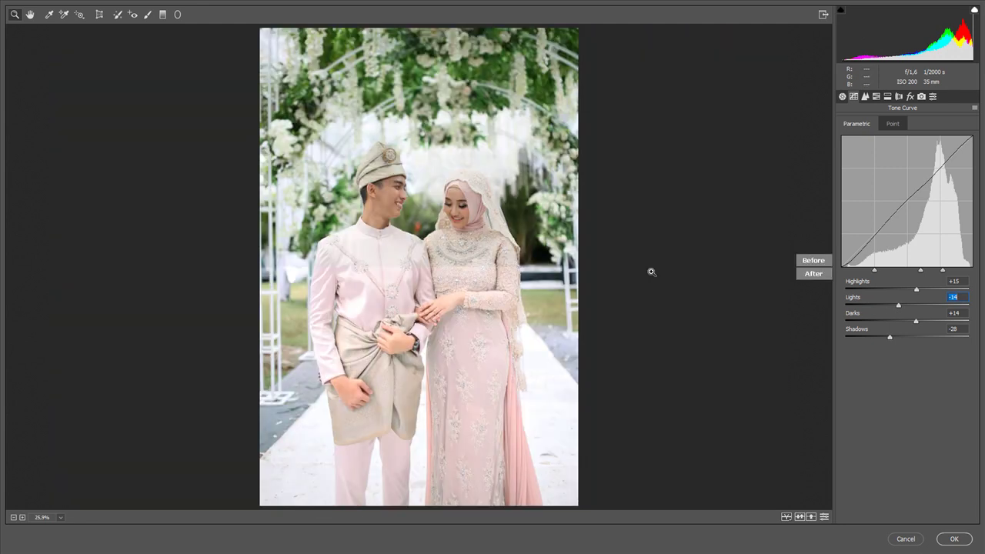
click(626, 266)
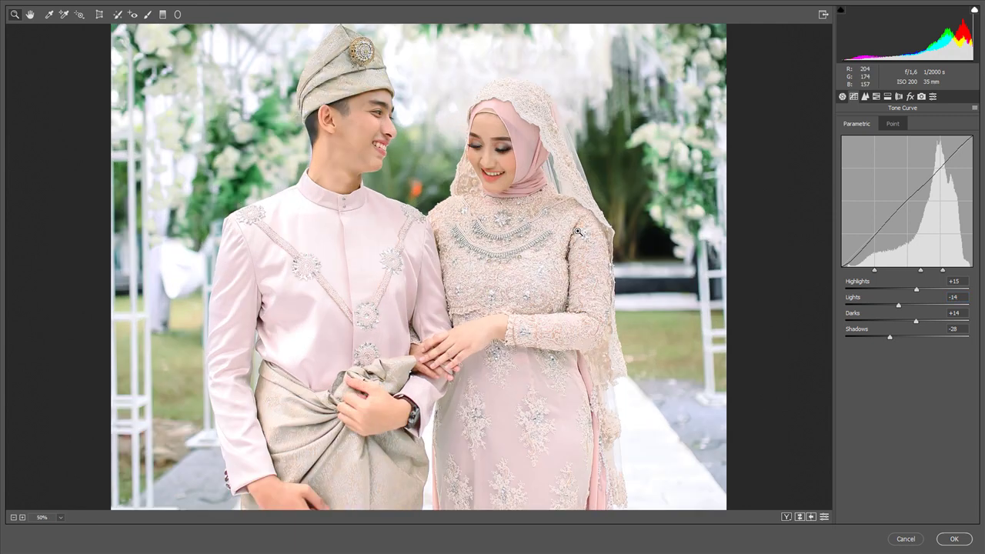
alt+click(598, 224)
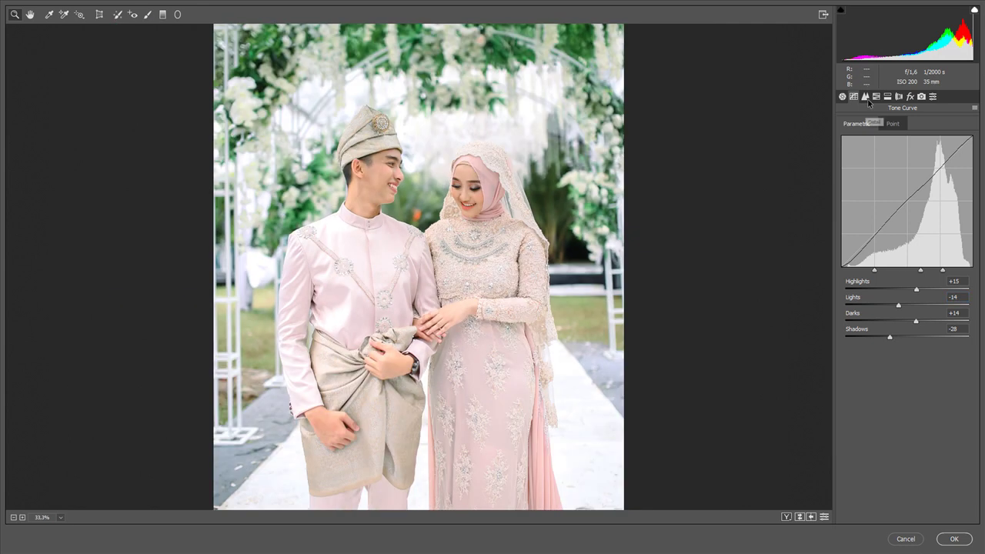
Set Oranges luminance to about +35 and Dehaze +5, then commit the Camera Raw grade.
click(866, 97)
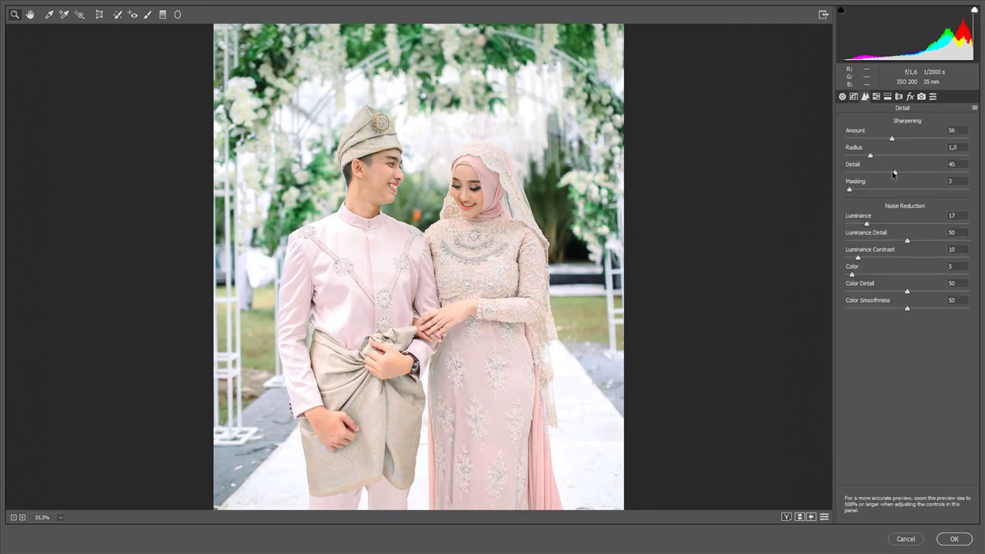
click(875, 97)
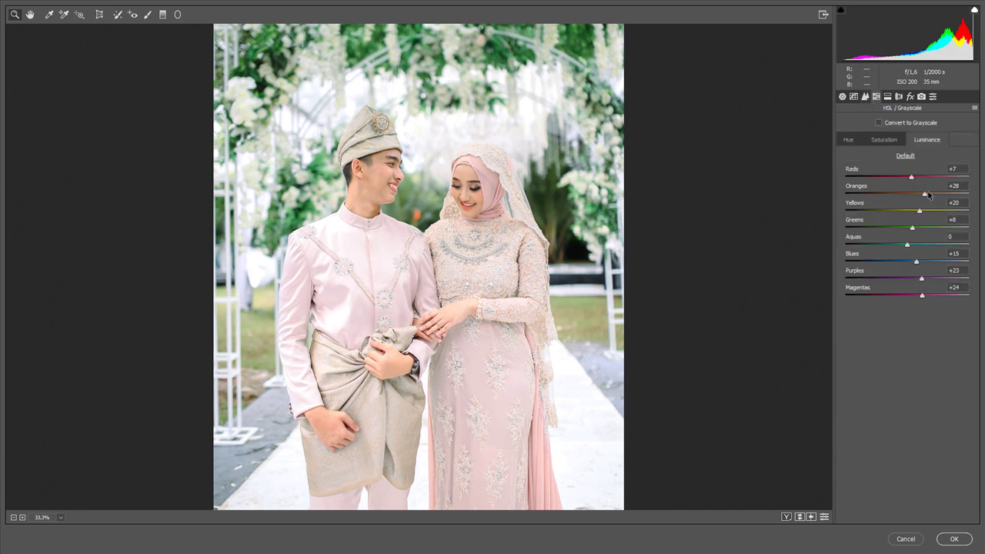
drag(924, 194, 930, 196)
click(910, 96)
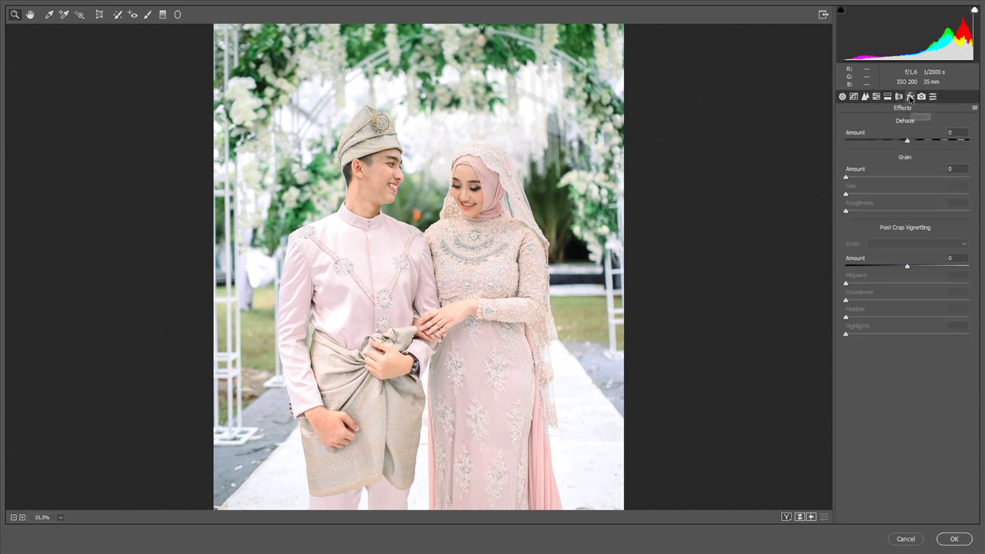
drag(908, 140, 911, 142)
click(952, 540)
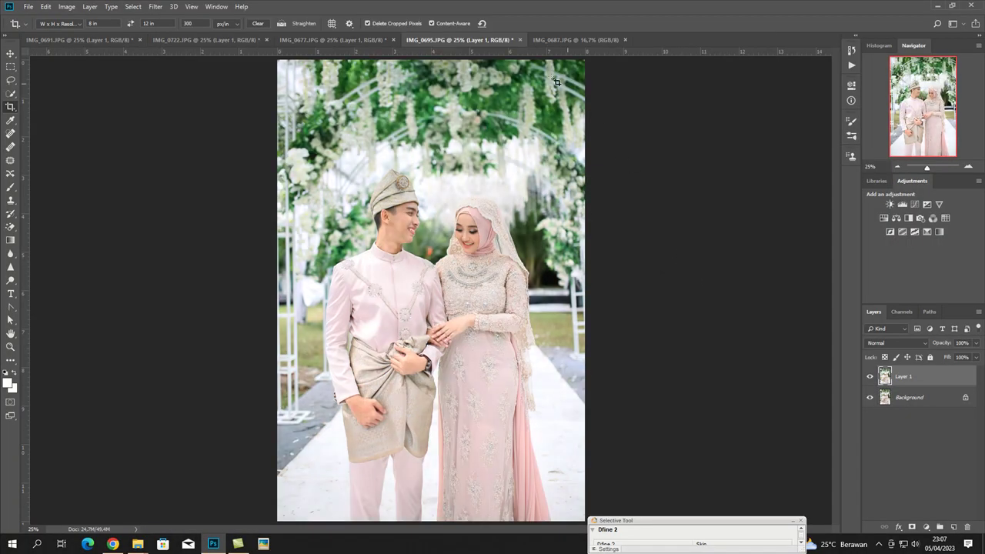
Crop IMG_0687 to 8 × 12 in portrait around the couple and duplicate it onto Layer 1.
click(555, 40)
click(475, 157)
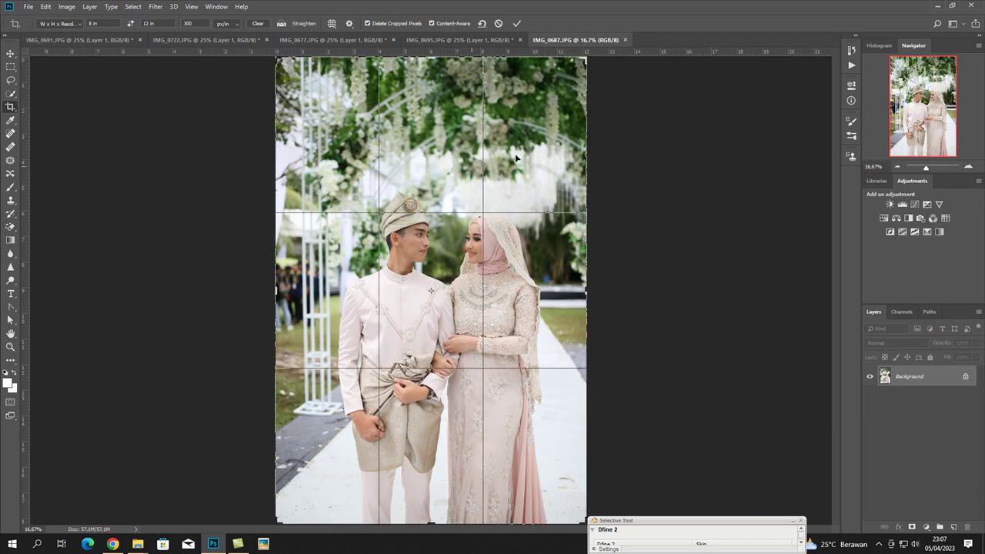
click(616, 120)
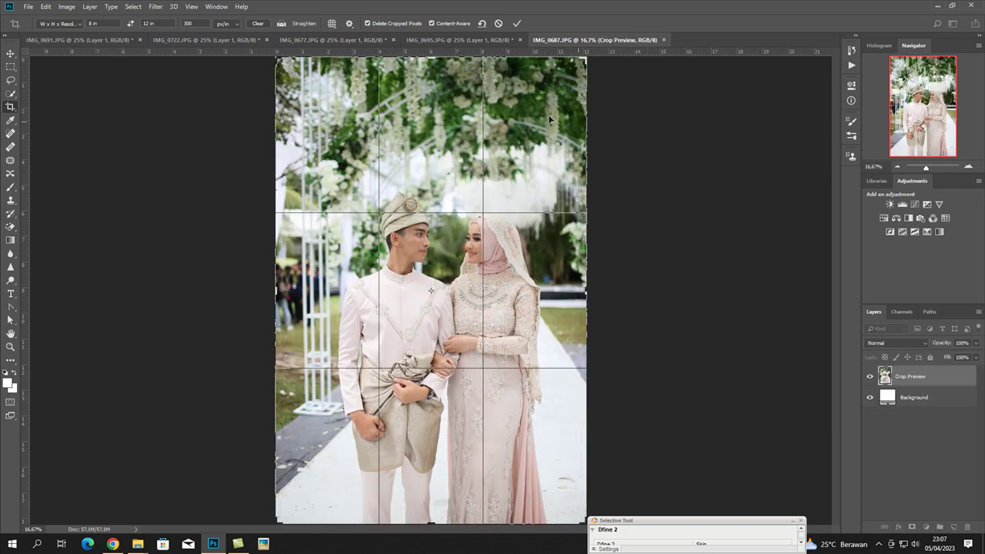
drag(277, 58, 431, 79)
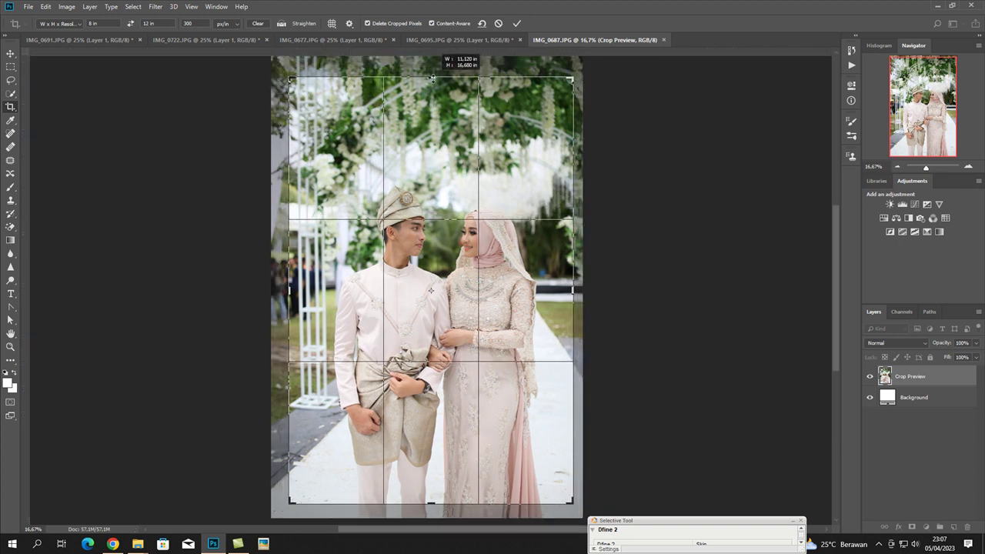
mouse_move(275, 69)
mouse_down()
mouse_move(293, 100)
mouse_move(360, 96)
mouse_up()
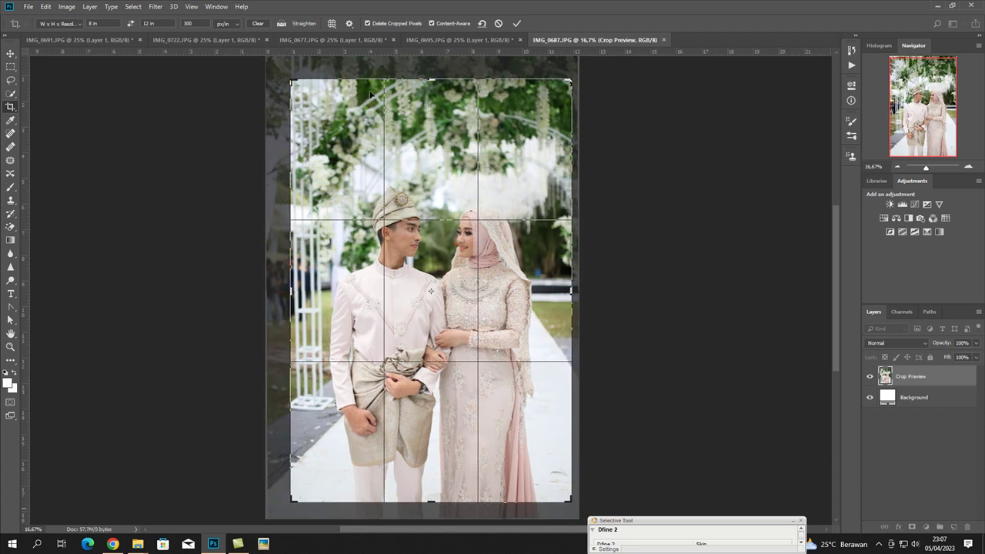
click(516, 23)
key(ctrl+j)
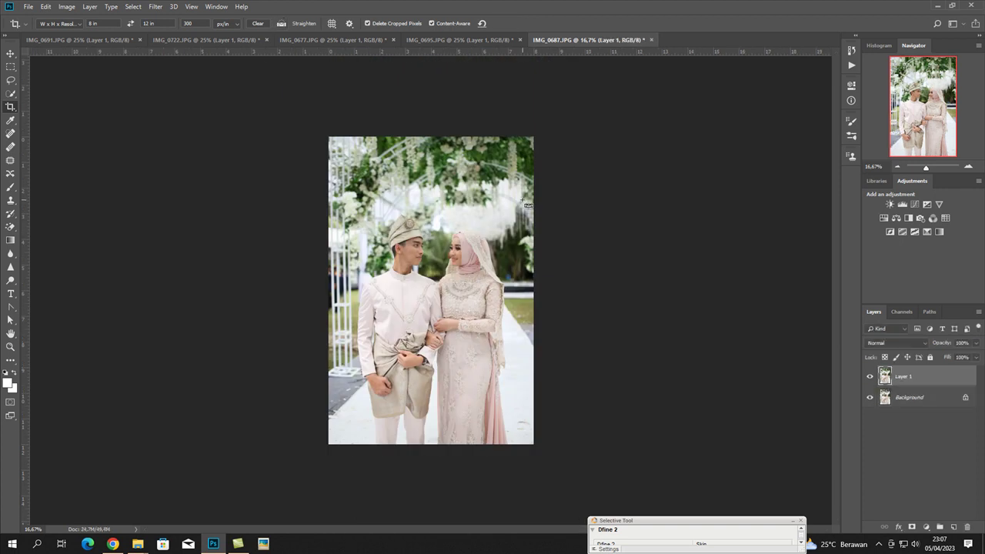
key(ctrl+plus)
Open the Camera Raw Filter on IMG_0687 and apply the Previous Conversion pink grade.
click(155, 6)
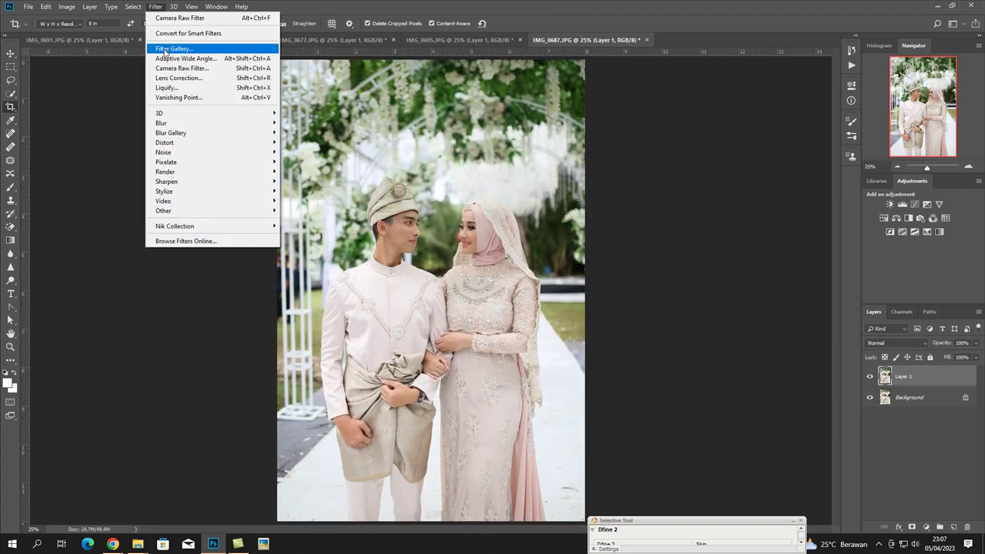
click(170, 69)
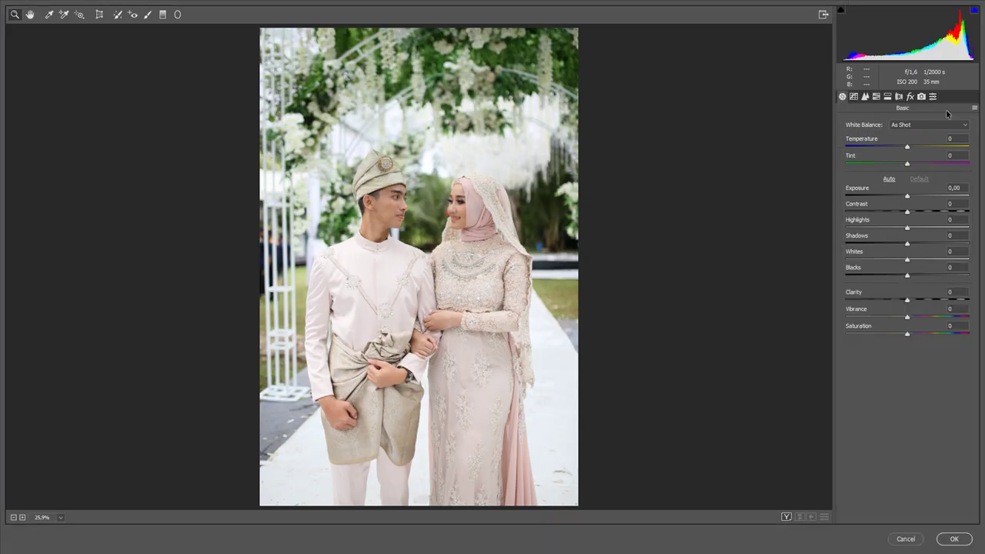
click(974, 108)
click(920, 139)
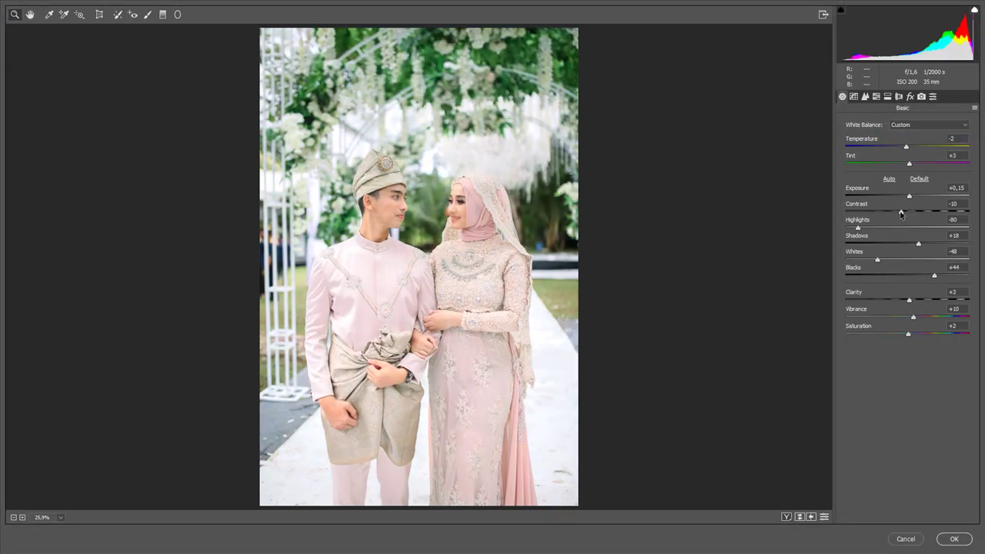
Set Exposure +0,10, Contrast -8, Whites -61 and Blacks +33.
drag(902, 214, 904, 215)
click(909, 197)
drag(909, 197, 908, 197)
drag(877, 260, 870, 260)
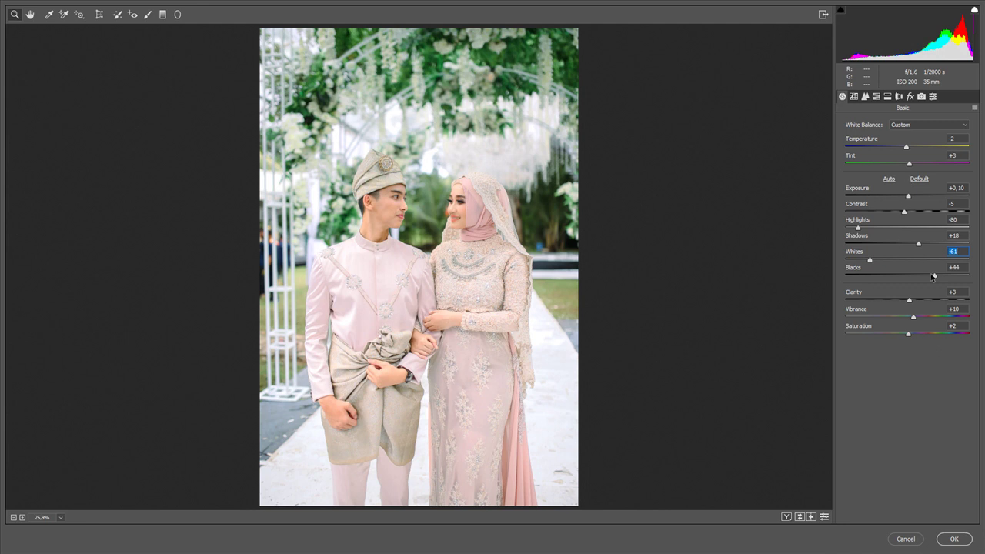
drag(932, 275, 928, 275)
drag(905, 215, 902, 217)
click(902, 214)
Set the tone curve Highlights to +19 and Darks to +20.
click(854, 96)
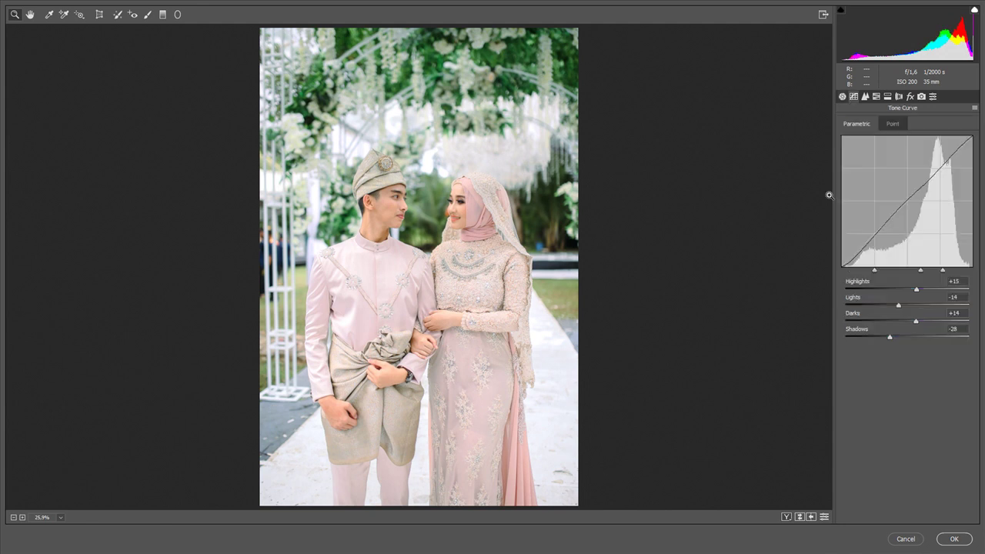
drag(905, 305, 918, 290)
drag(915, 322, 918, 322)
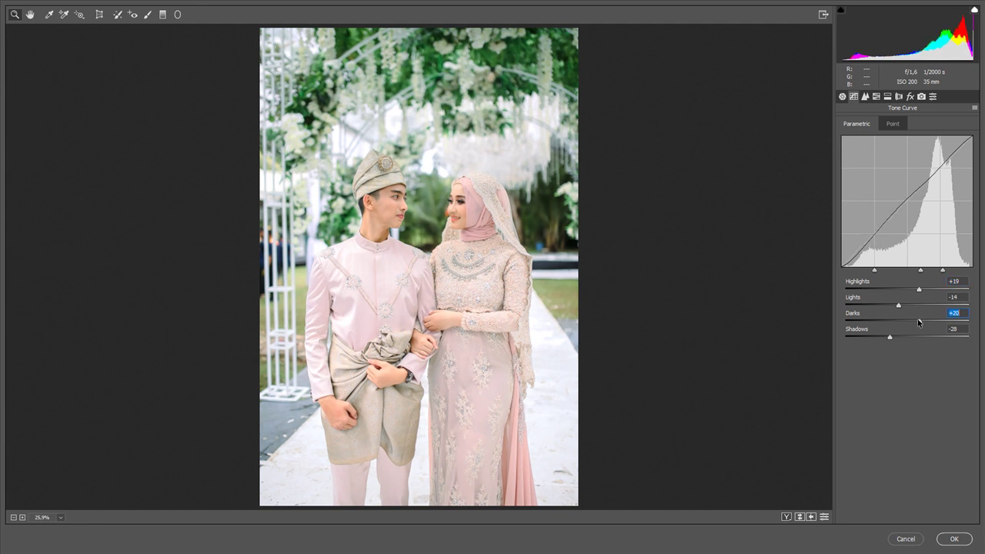
Raise sharpening Amount to 59 and Oranges luminance to +31, then commit the Camera Raw grade.
click(865, 96)
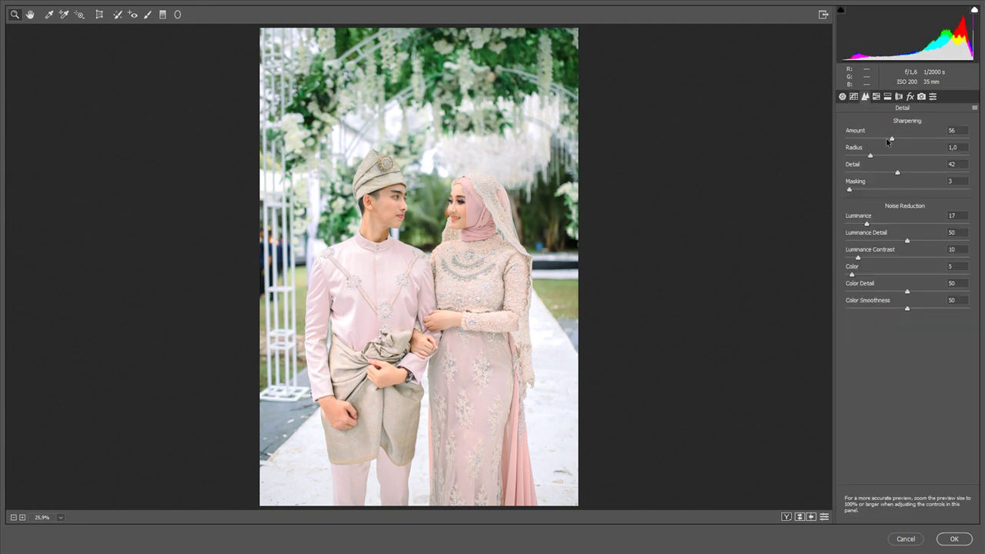
drag(892, 138, 894, 139)
click(877, 96)
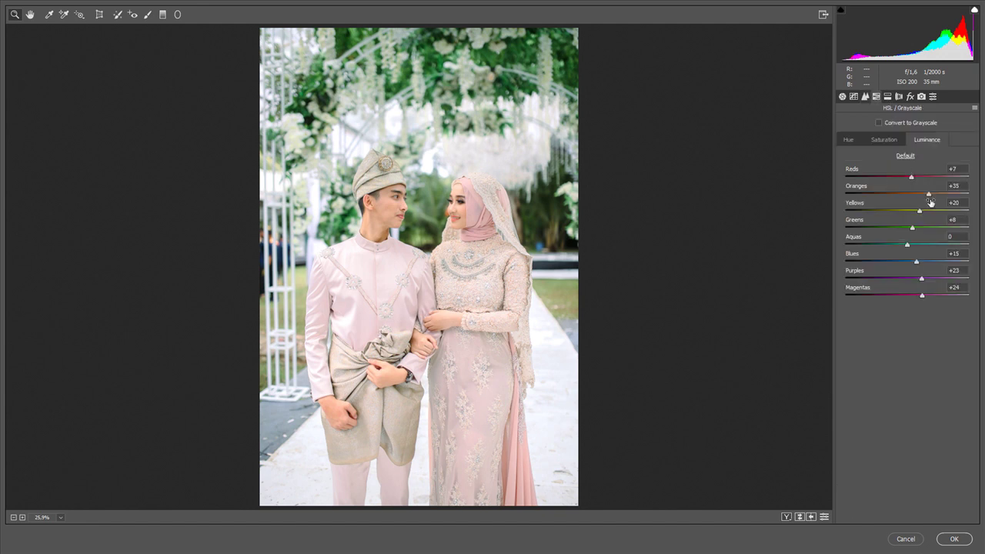
drag(928, 194, 927, 196)
click(953, 537)
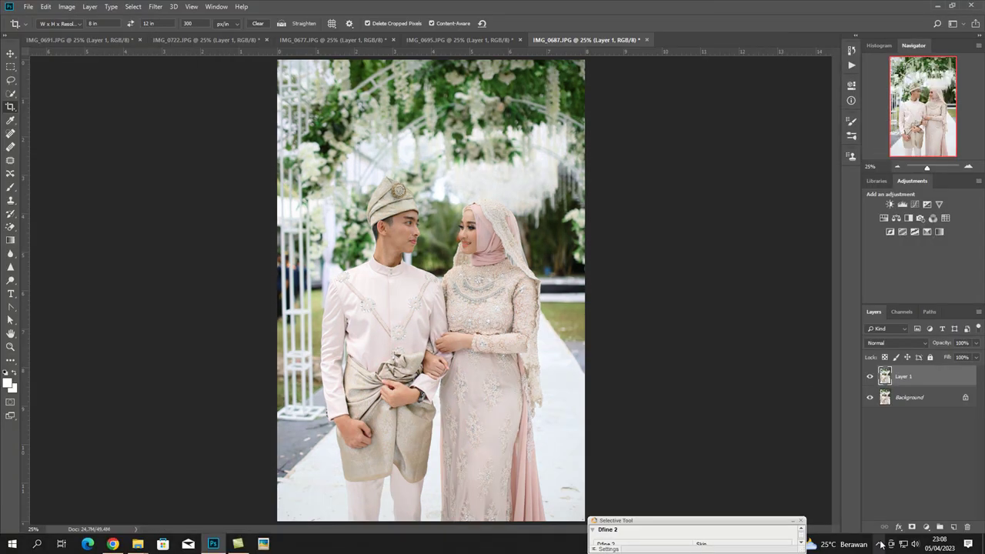
Flatten IMG_0687's Layer 1 into the Background layer.
click(879, 545)
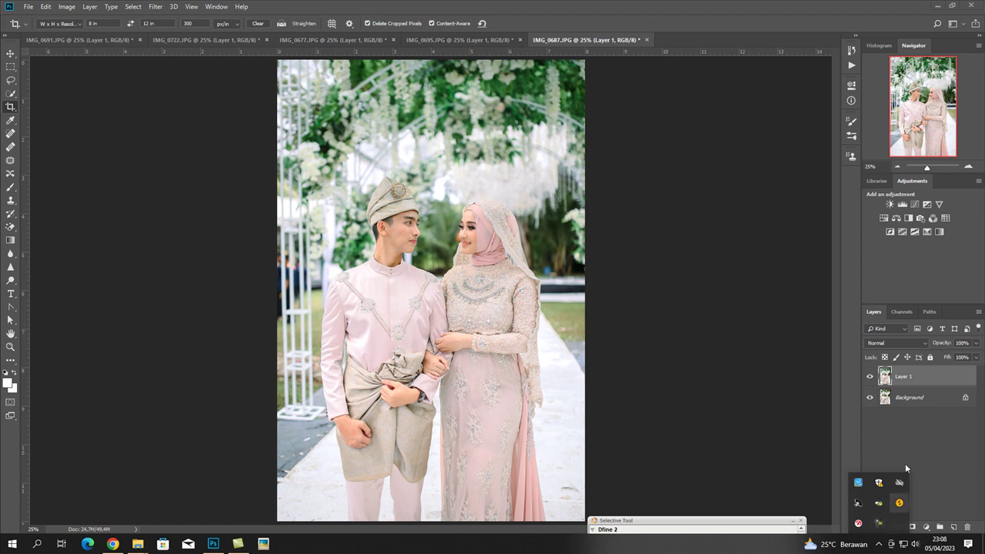
click(890, 497)
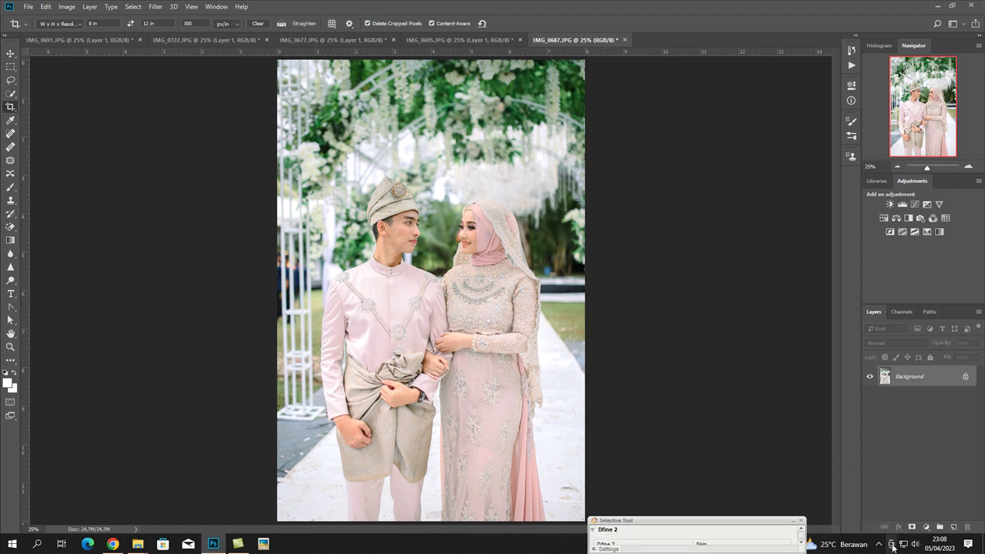